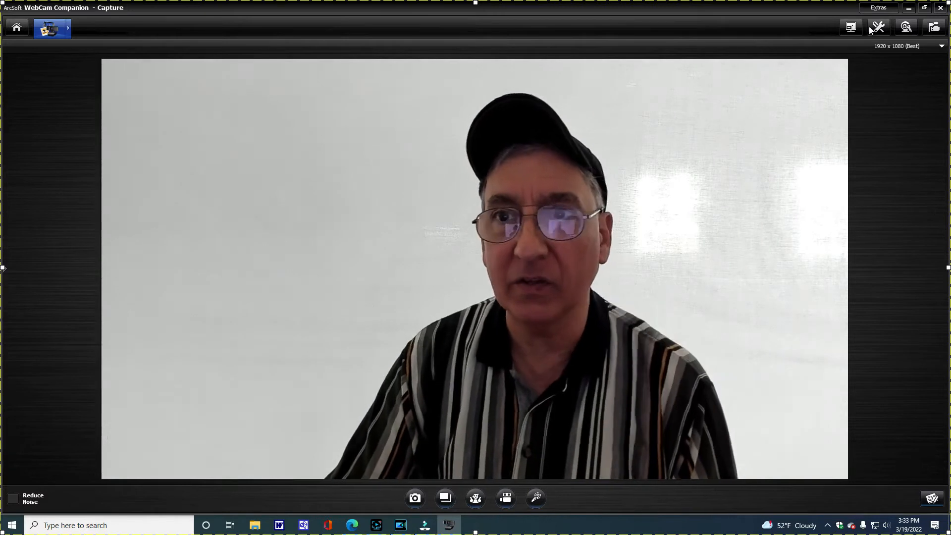
- Set the webcam brightness to 175 in the webcam settings so the white backdrop looks brighter, and accept the change
left_click(906, 27)
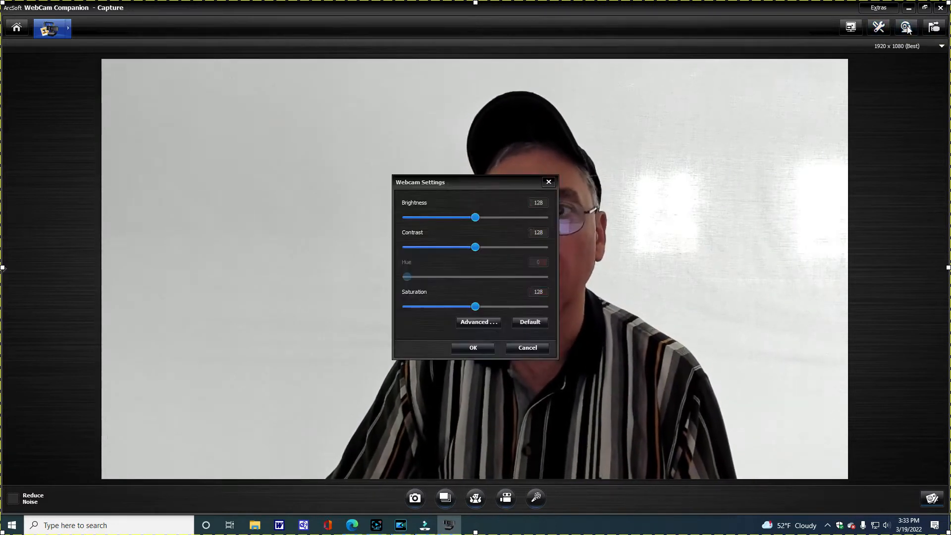
left_click_drag(500, 185, 254, 127)
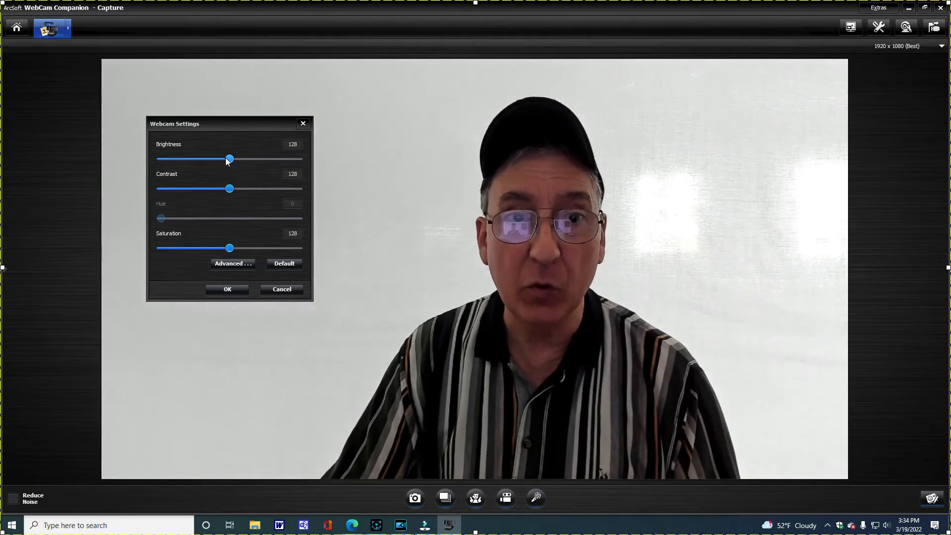
left_click_drag(230, 159, 206, 163)
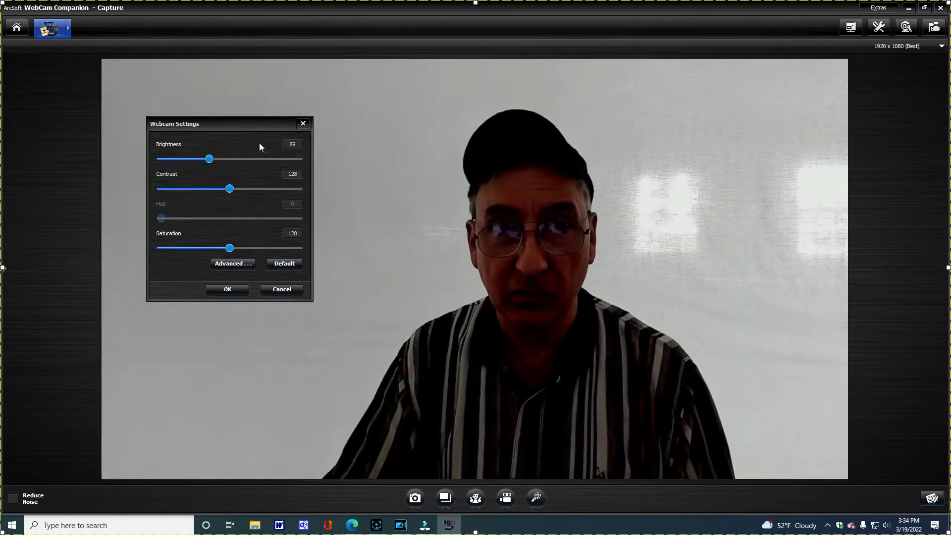
left_click_drag(215, 158, 229, 158)
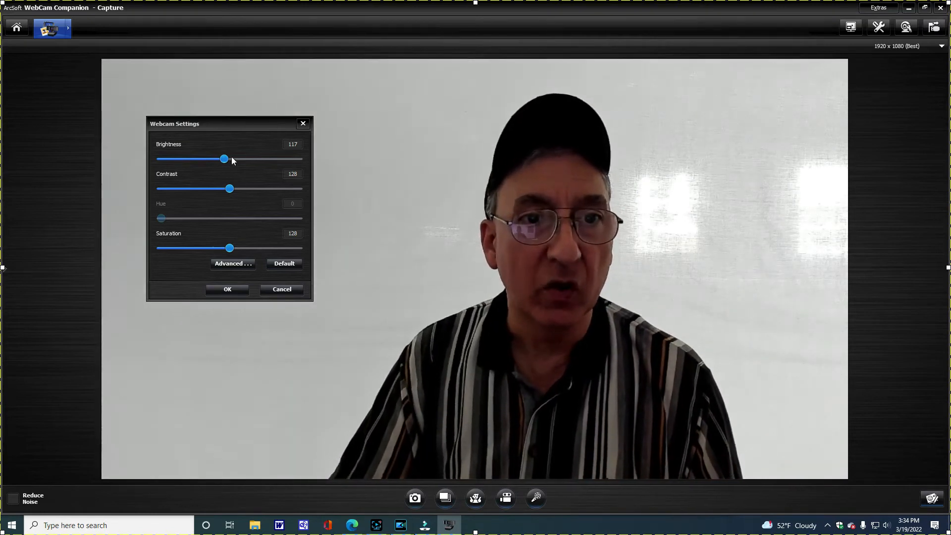
left_click_drag(226, 159, 259, 157)
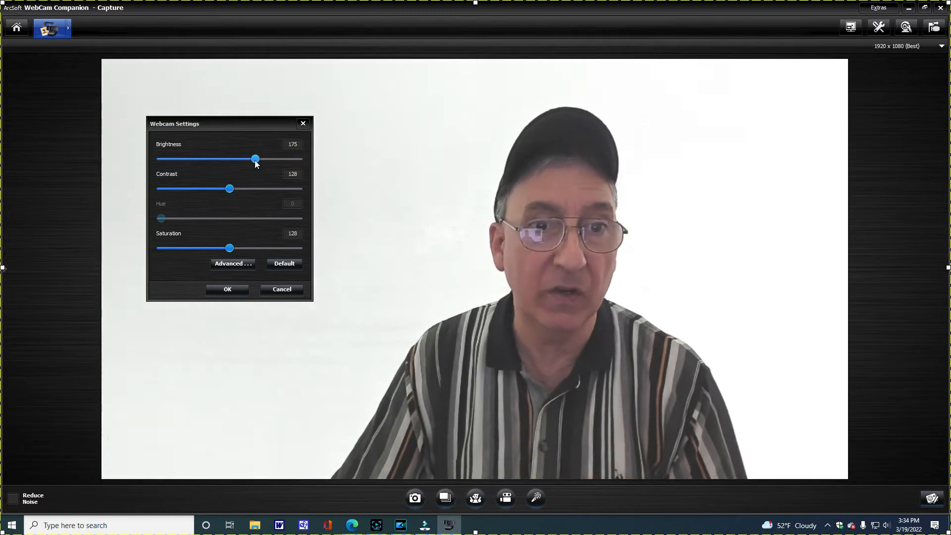
left_click(235, 294)
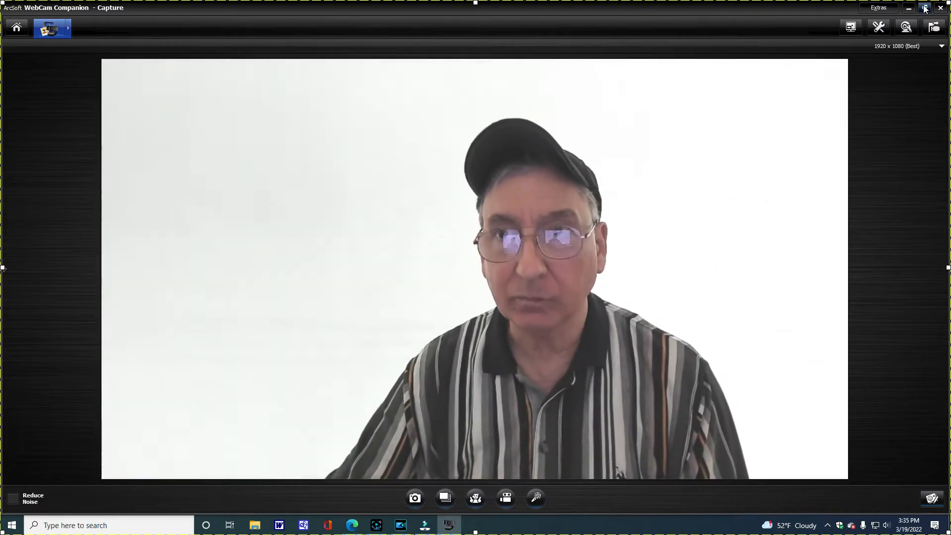
- Restore the webcam window to its smaller size, switch to Wondershare Filmora and check its version information
left_click(924, 8)
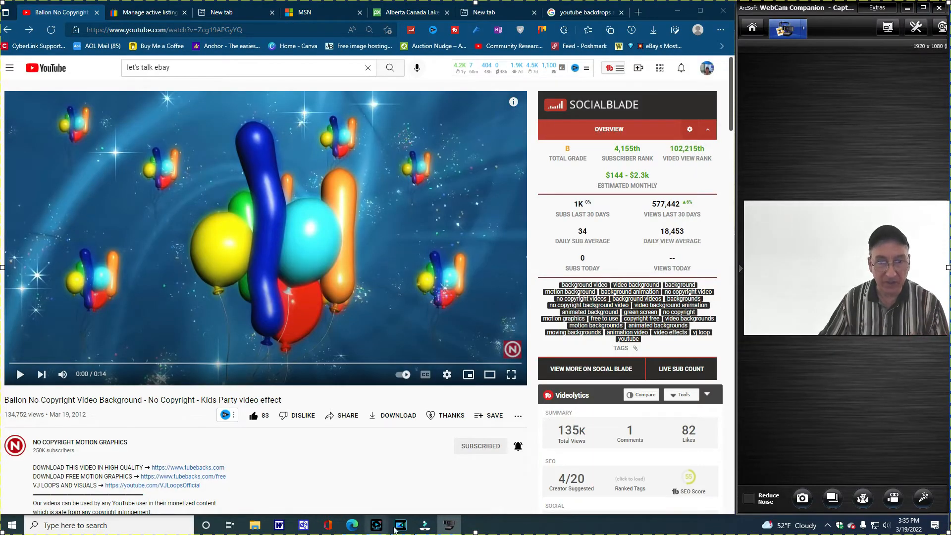
left_click(424, 525)
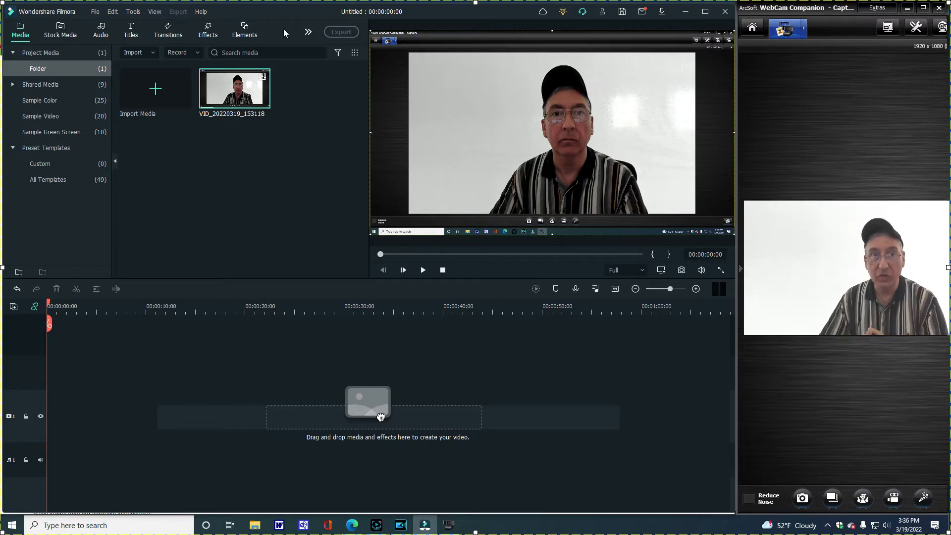
left_click(201, 13)
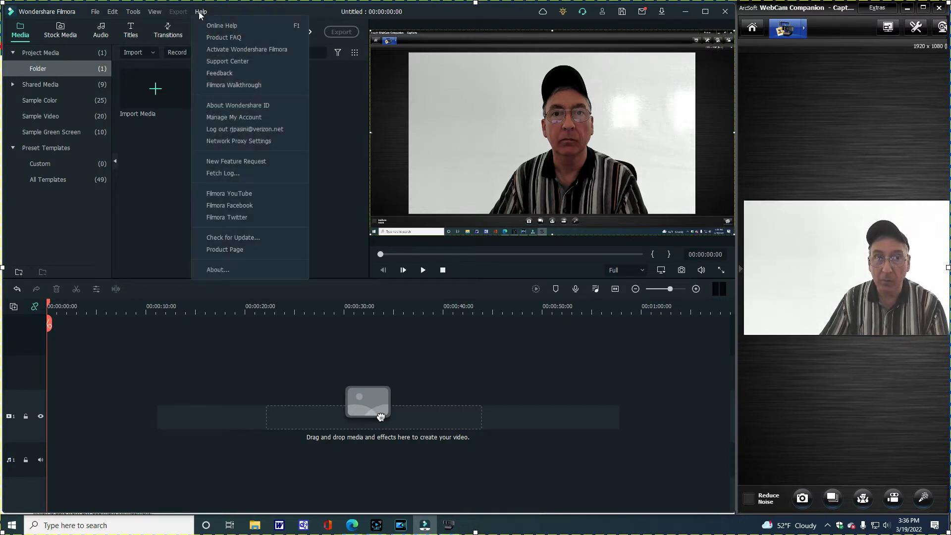
left_click(217, 269)
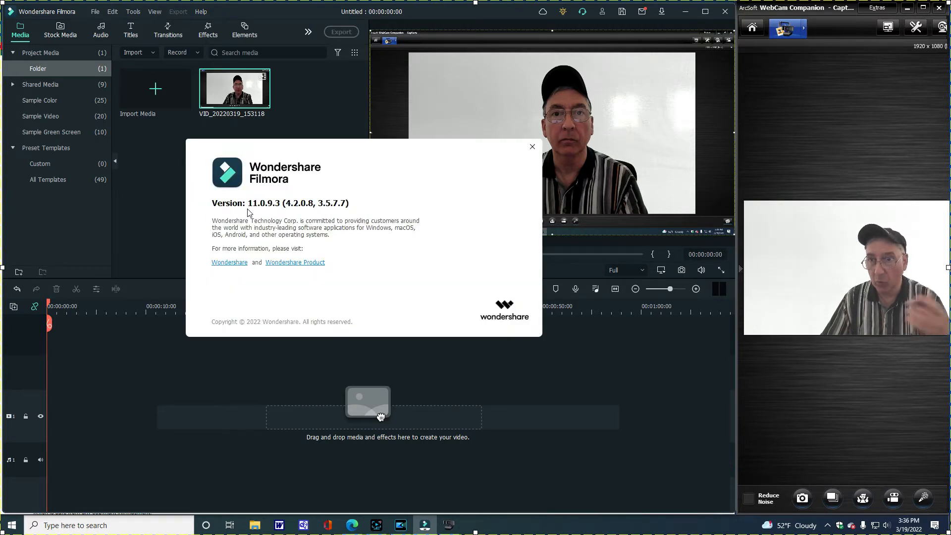
left_click(532, 147)
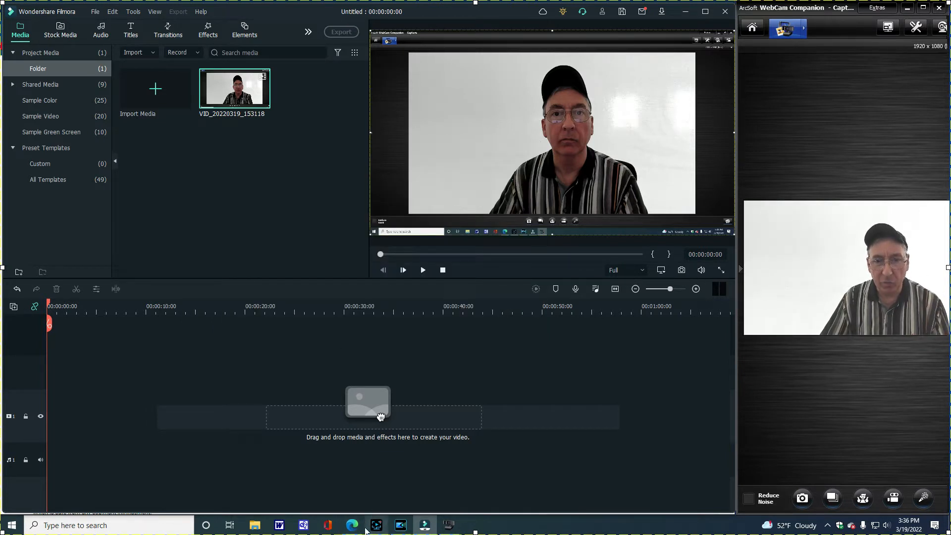
- Switch to CyberLink PowerDirector and check its version information
left_click(394, 529)
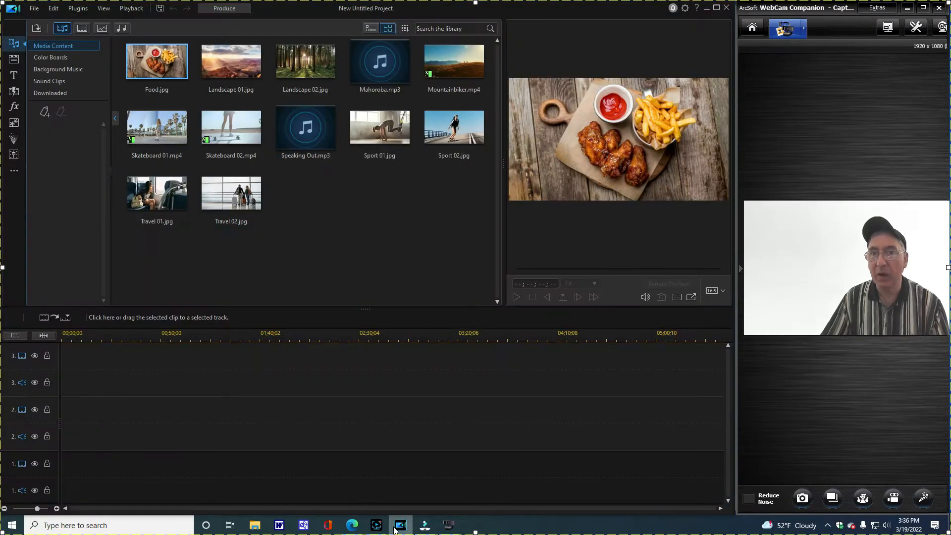
left_click(696, 9)
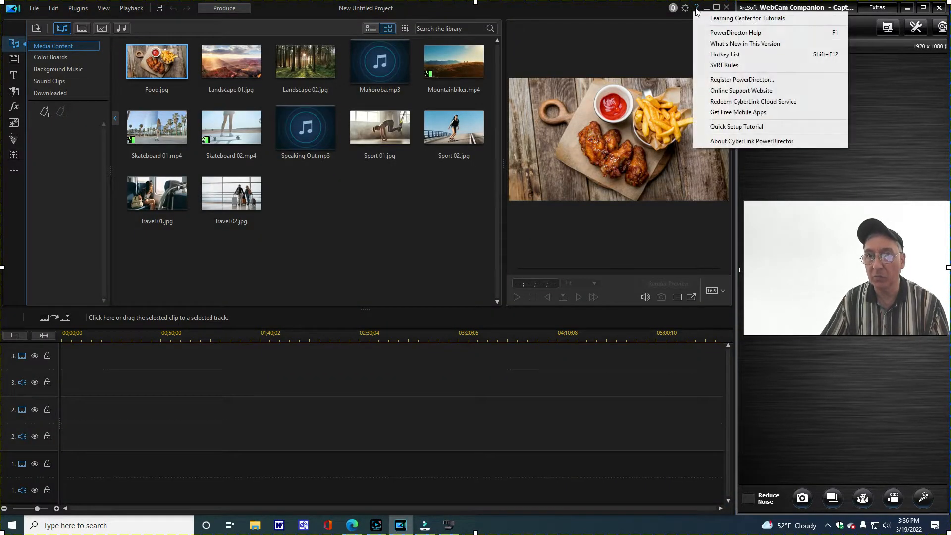
left_click(754, 143)
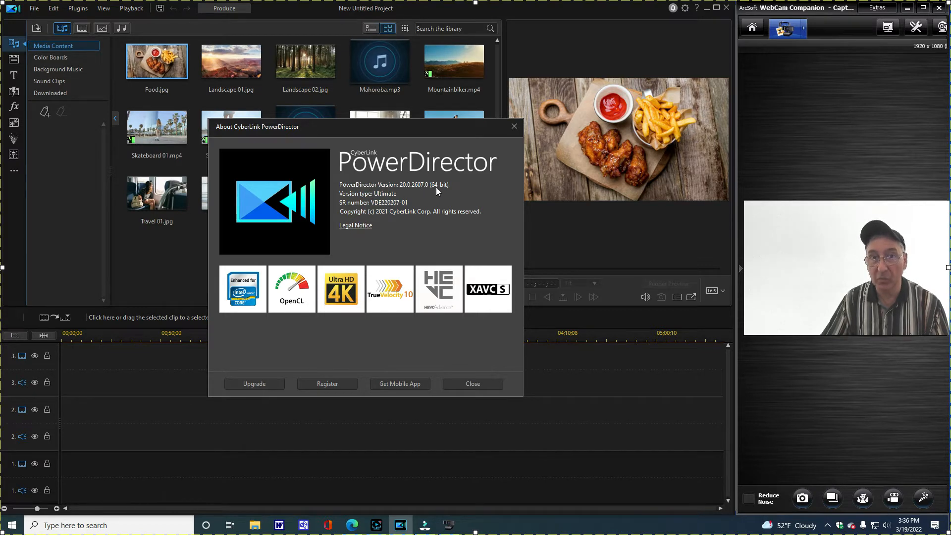
left_click(472, 384)
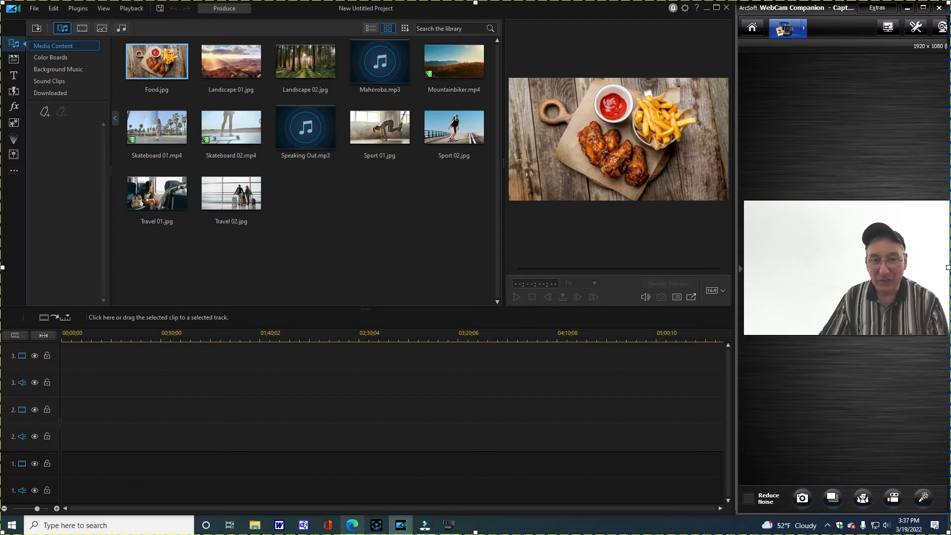
- Switch to the YouTube balloon background video in the browser and view the channel's notification options without changing them
left_click(351, 526)
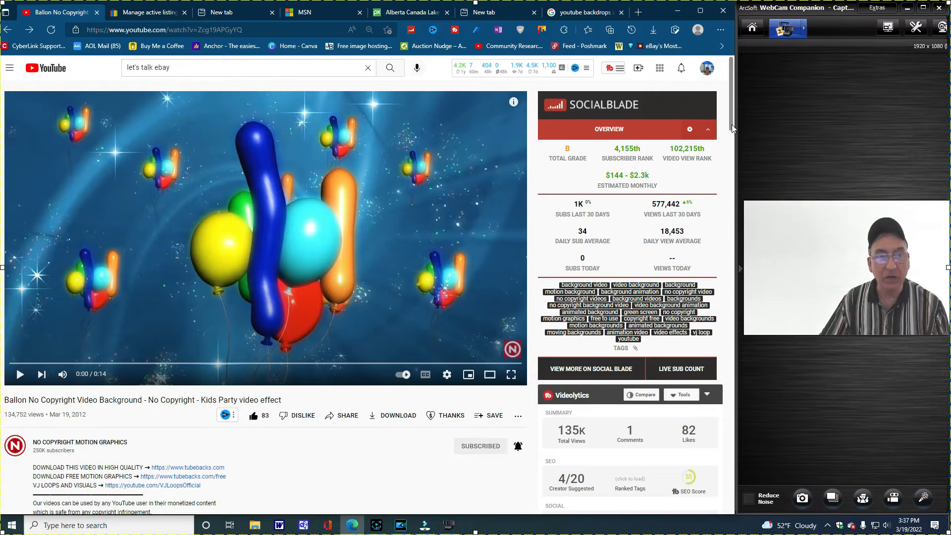
scroll(732, 128, "down", 2)
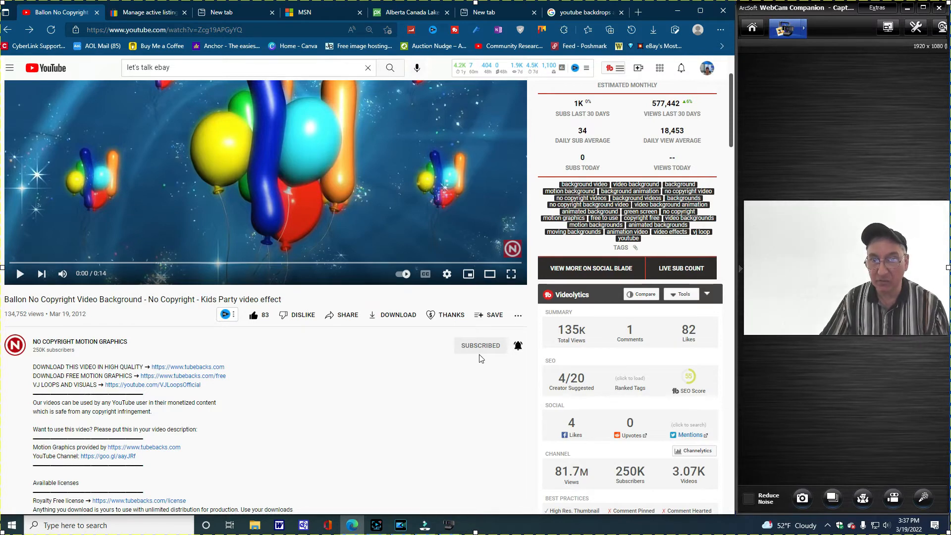
left_click(518, 345)
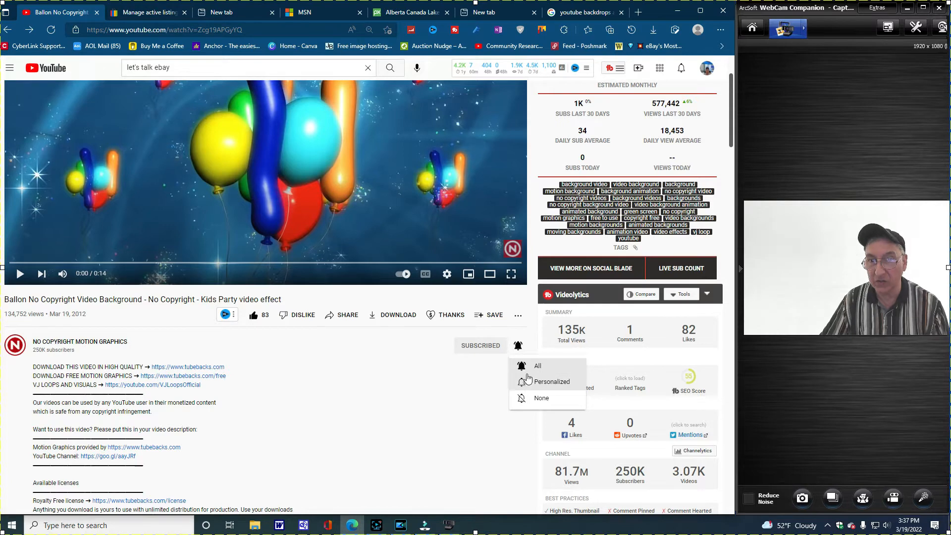
left_click(369, 372)
- Read the video description's usage and licence terms, highlighting the statement about use in monetized YouTube content
scroll(313, 367, "down", 1)
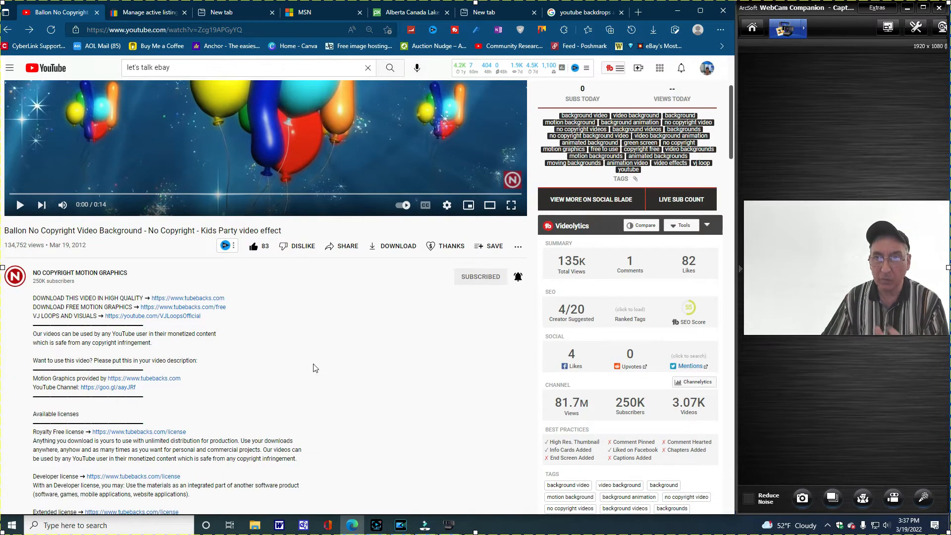
scroll(313, 368, "down", 1)
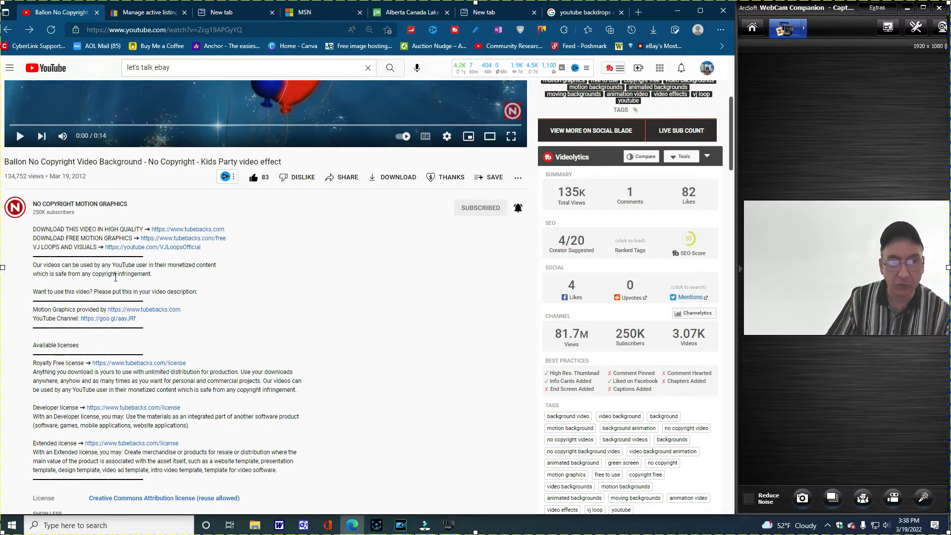
scroll(198, 315, "down", 1)
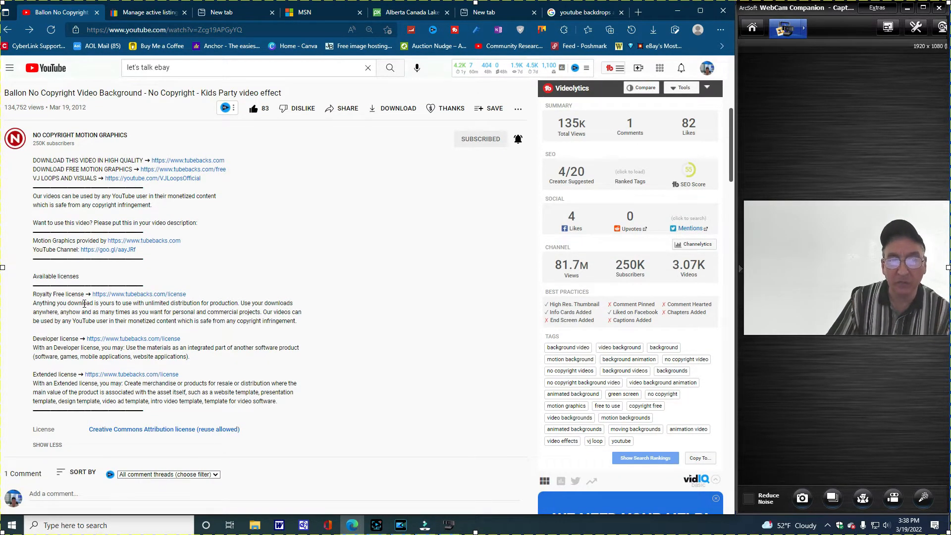
scroll(198, 292, "up", 1)
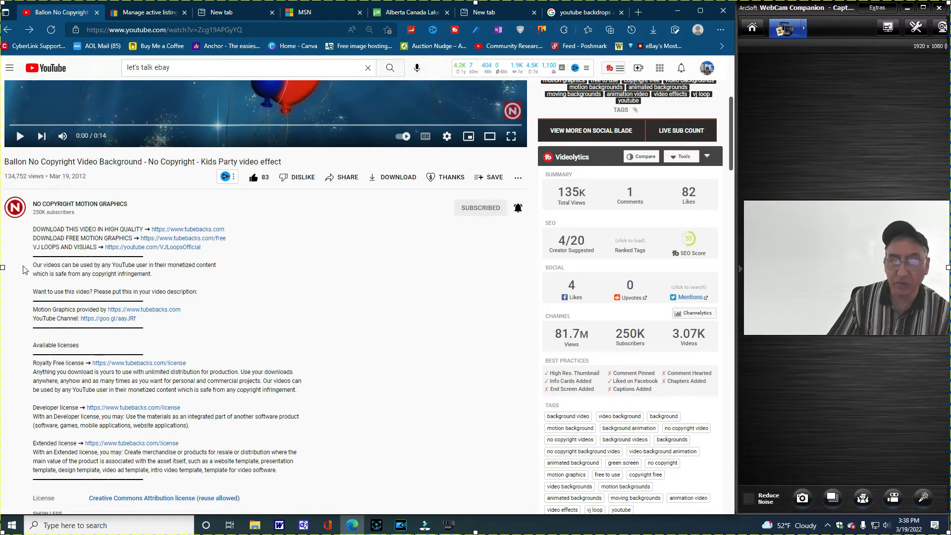
left_click_drag(32, 265, 188, 277)
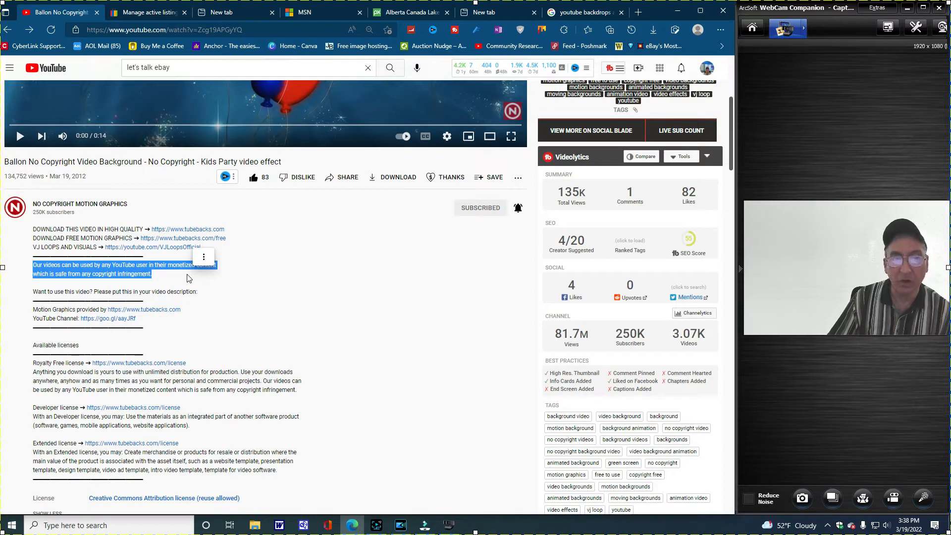
left_click(293, 299)
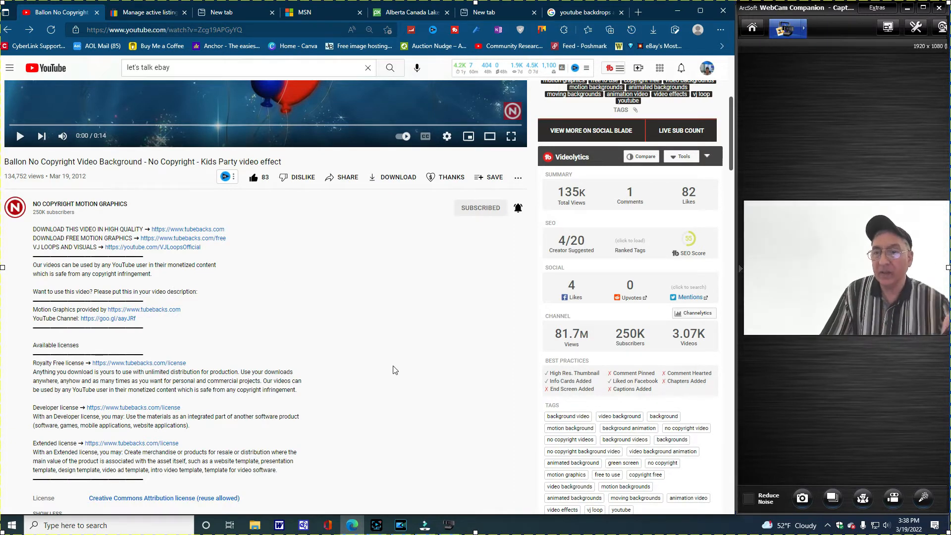
scroll(396, 355, "up", 1)
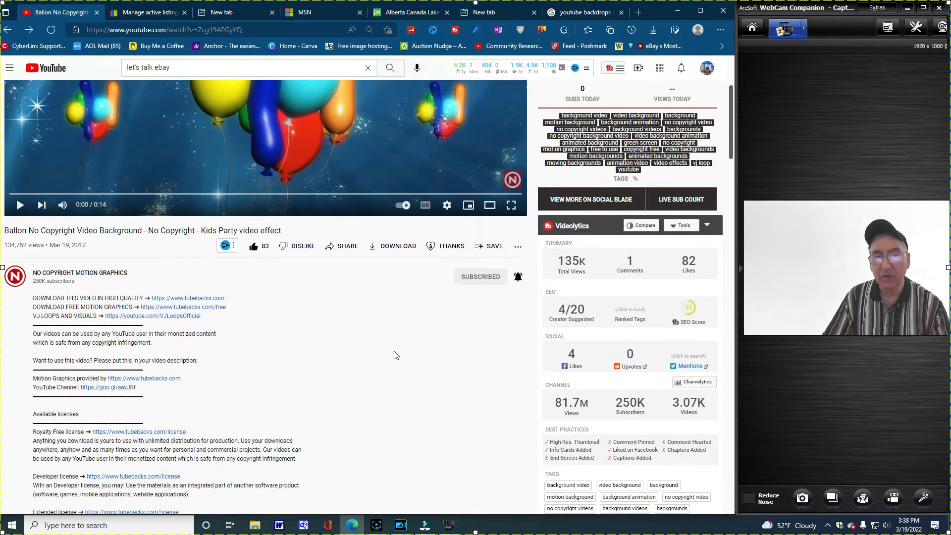
scroll(395, 355, "up", 3)
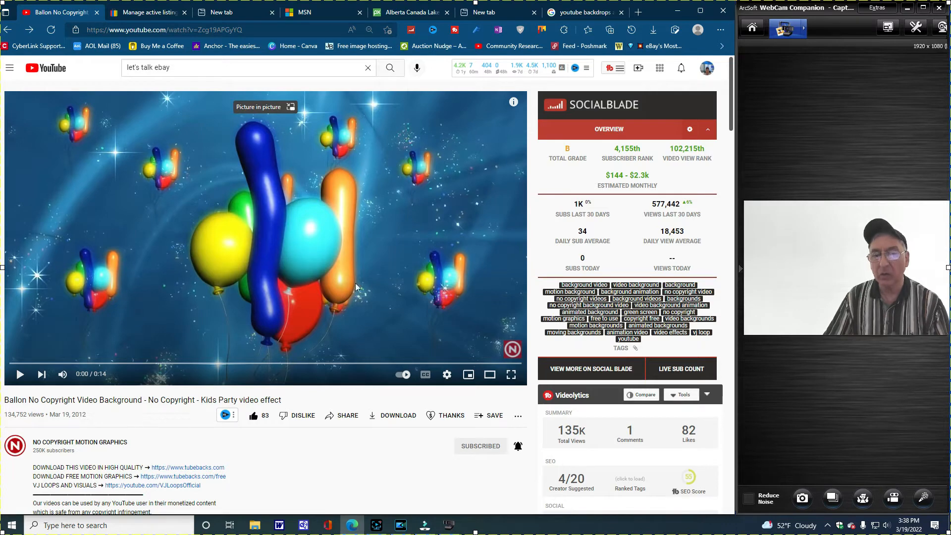
- Set Screen Recorder to a custom area of about 995 × 534 over the balloon video and move its window clear of the video
left_click(377, 526)
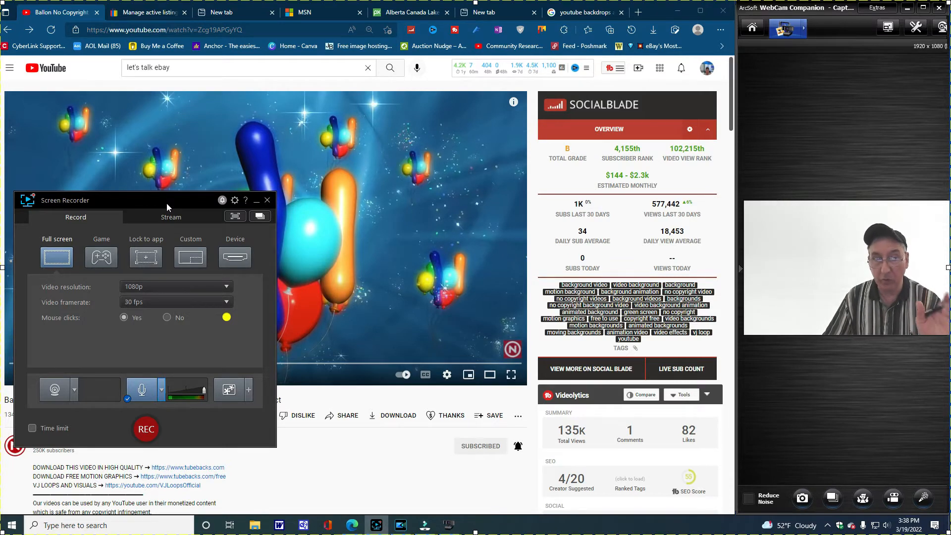
left_click(187, 259)
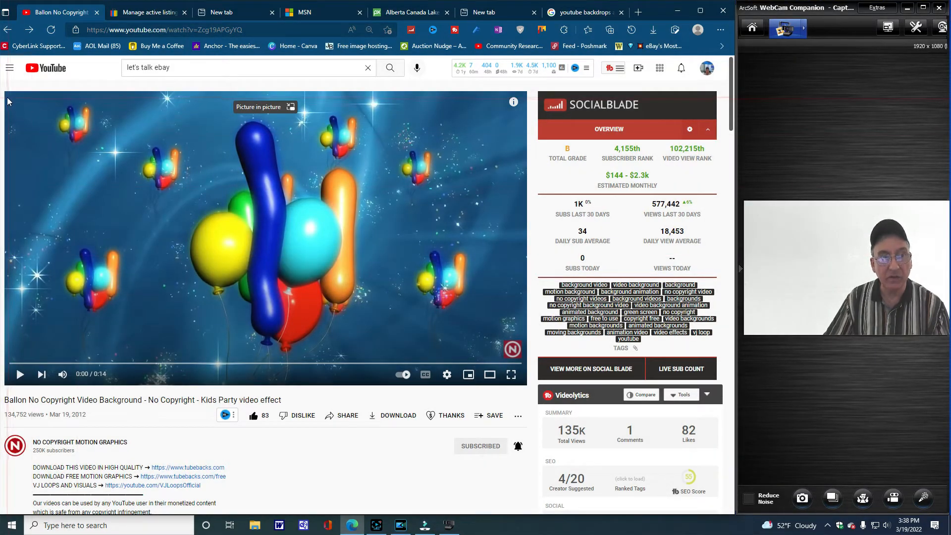
left_click_drag(8, 100, 501, 360)
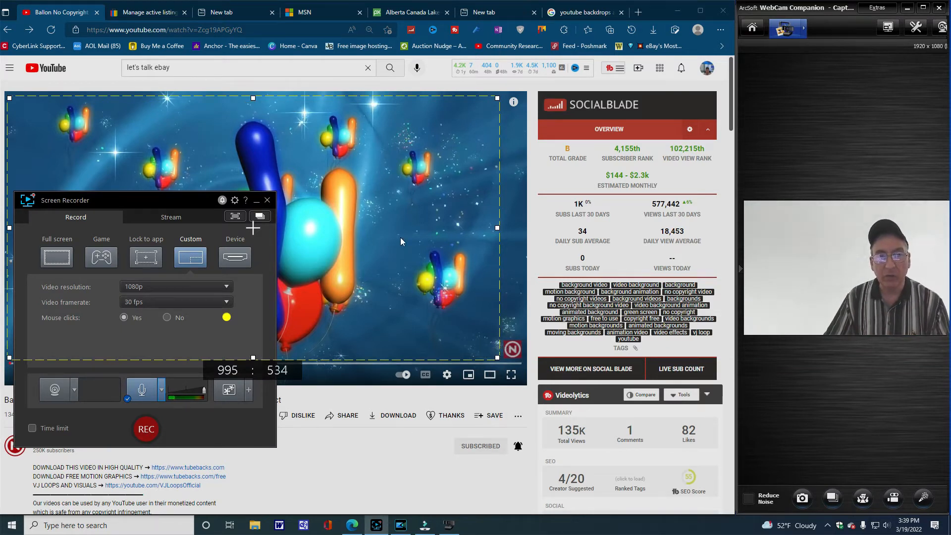
left_click_drag(189, 201, 700, 258)
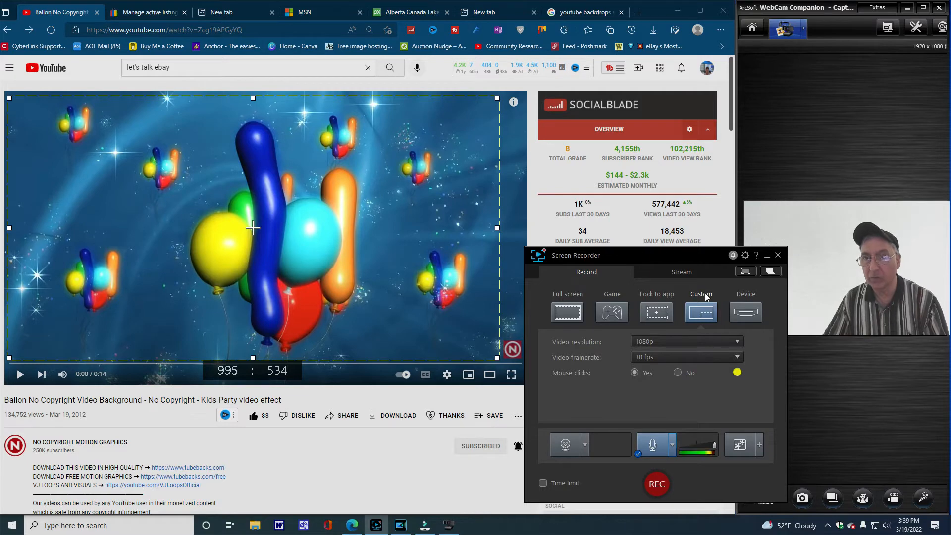
- Start recording the custom area, play the balloon background video to its end and replay it
left_click(656, 484)
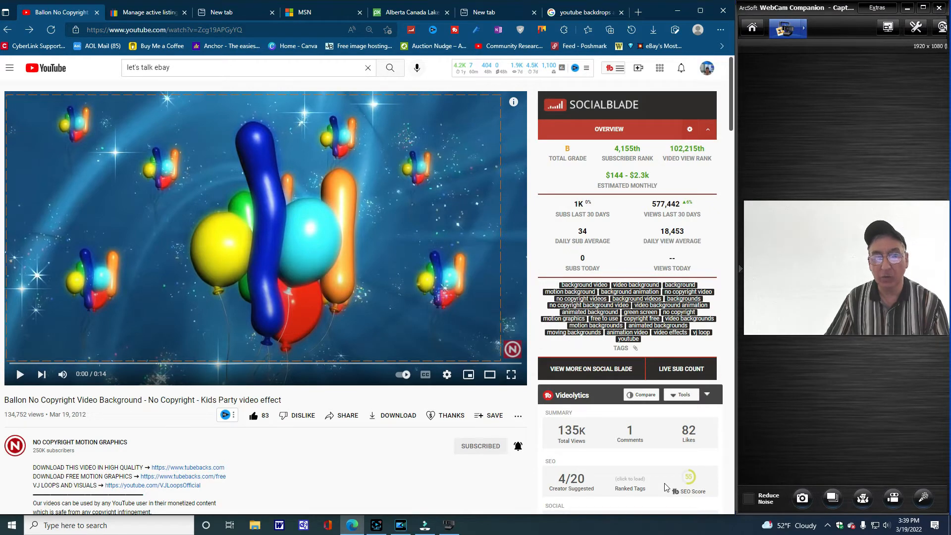
left_click(19, 375)
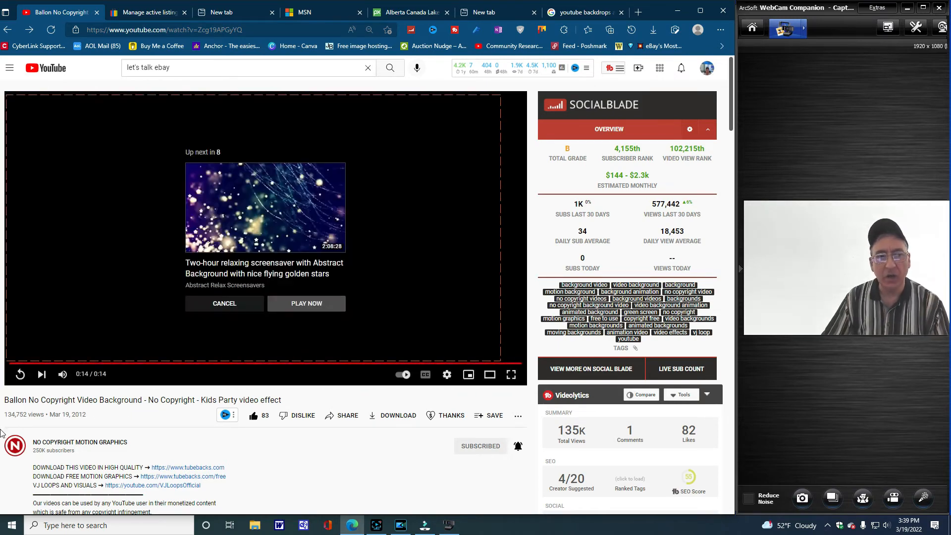
left_click(21, 375)
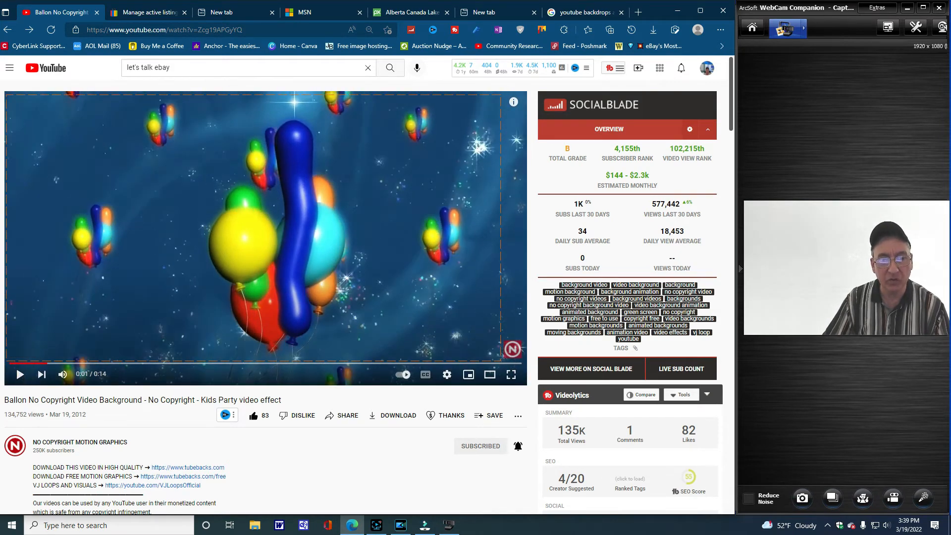
- End the balloon video recording by exiting Screen Recorder and confirming the exit
left_click(375, 526)
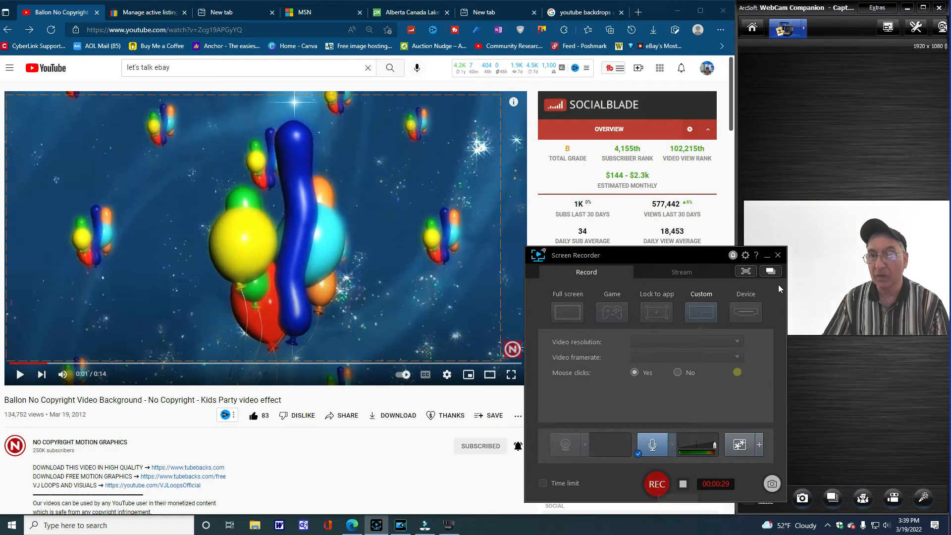
left_click(778, 256)
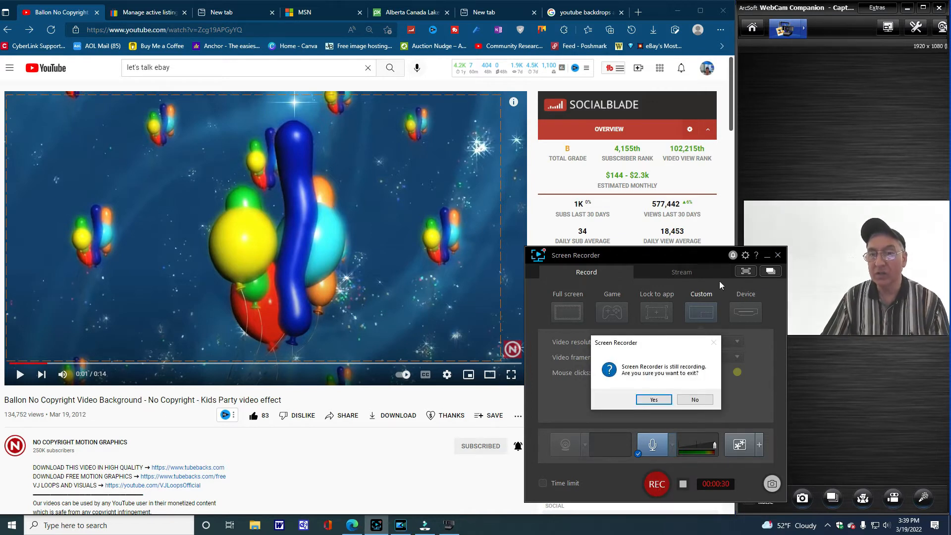
left_click(653, 399)
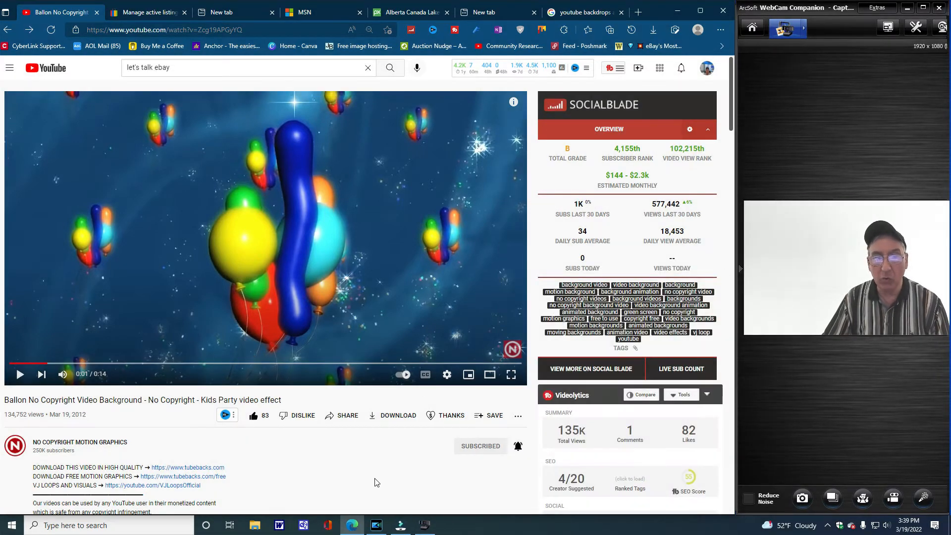
- Switch to the PowerDirector project and open the Documents > CyberLink > ScreenRecorder > 4.0 folder in File Explorer
left_click(376, 528)
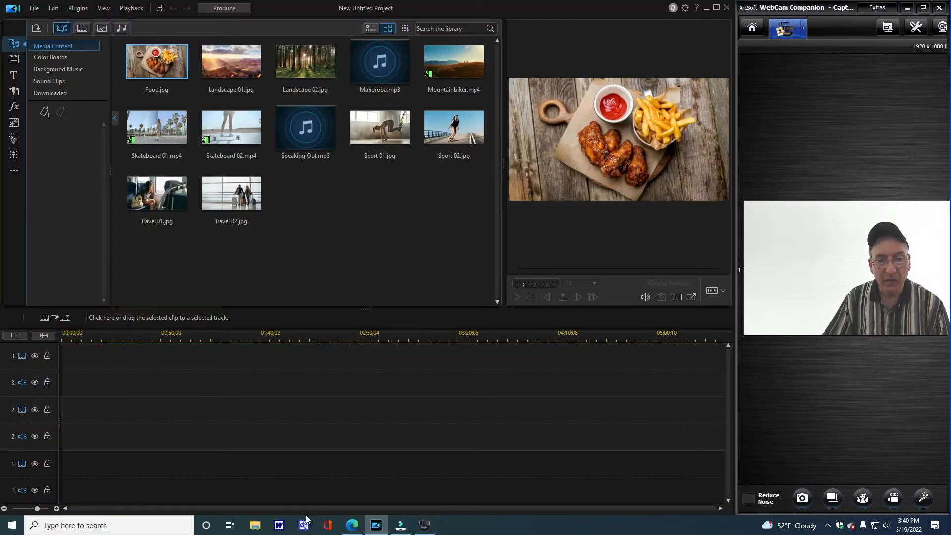
left_click(254, 525)
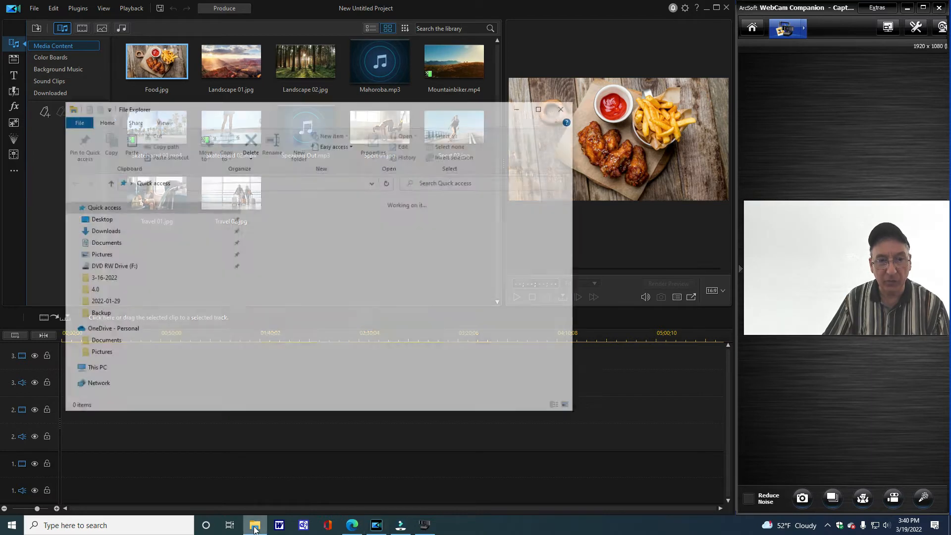
left_click(103, 242)
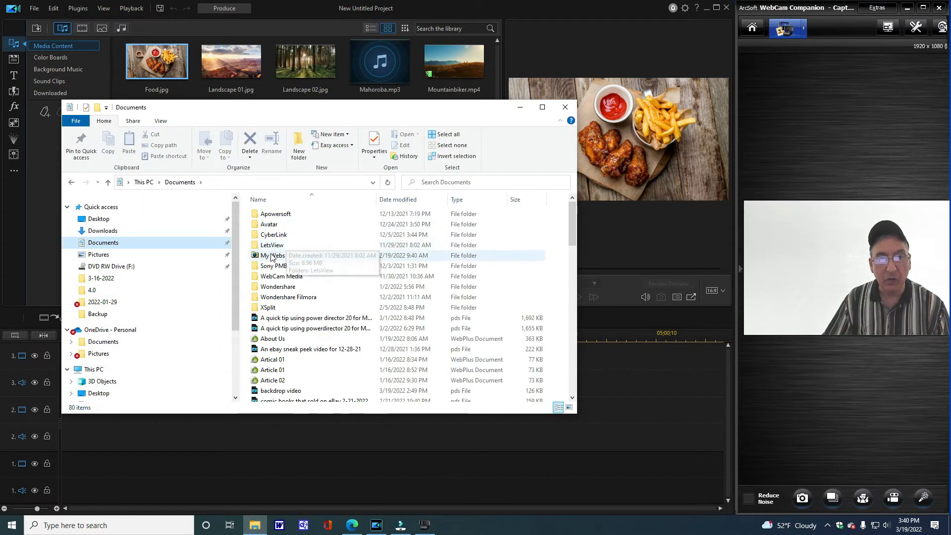
left_click(266, 237)
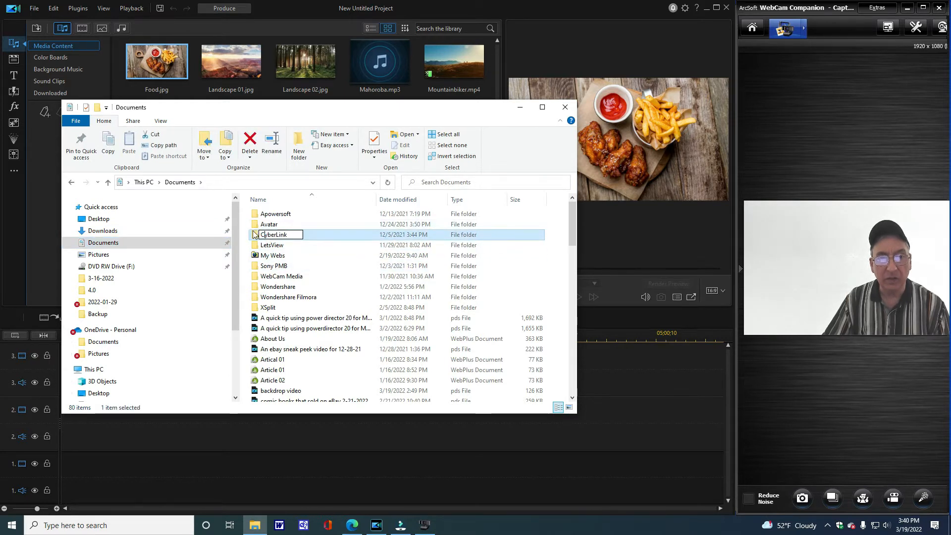
double_click(257, 237)
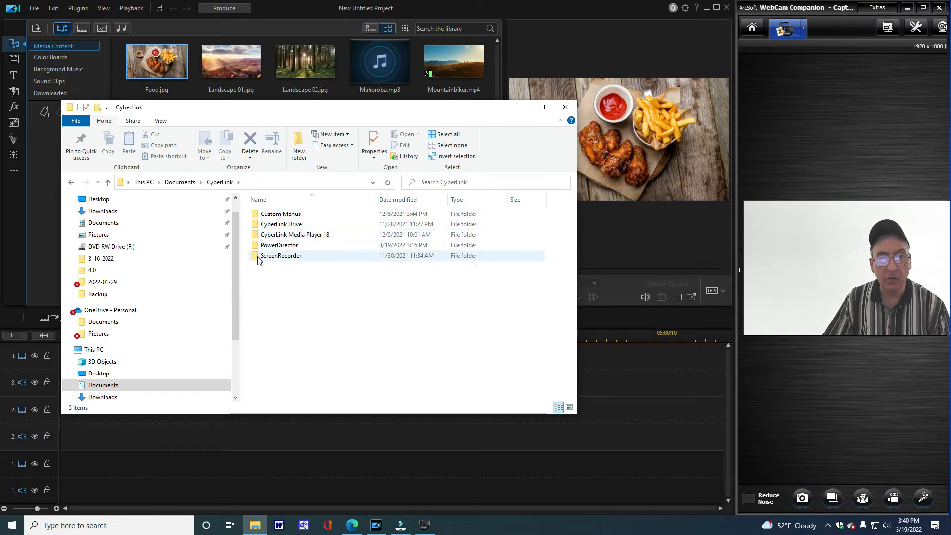
left_click(258, 258)
double_click(259, 256)
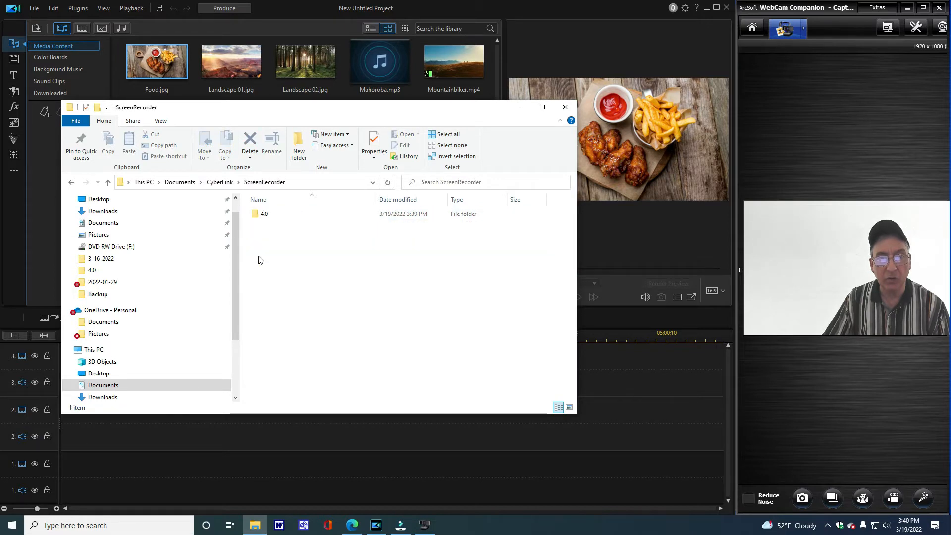
double_click(258, 216)
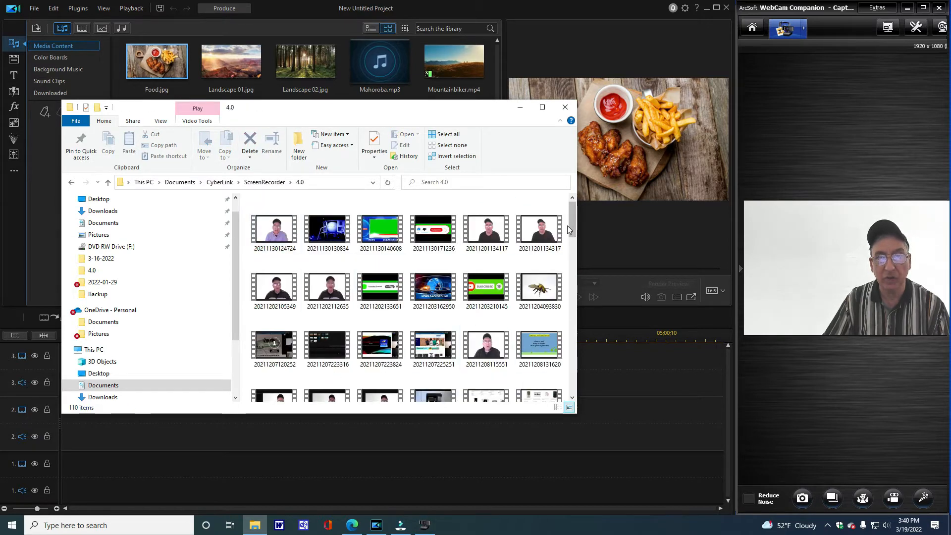
left_click_drag(572, 226, 578, 394)
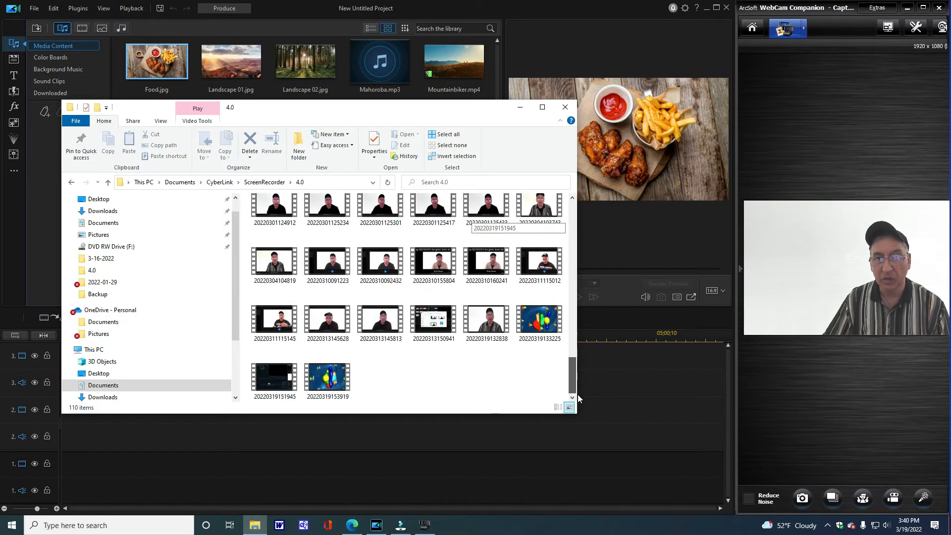
left_click_drag(337, 388, 277, 86)
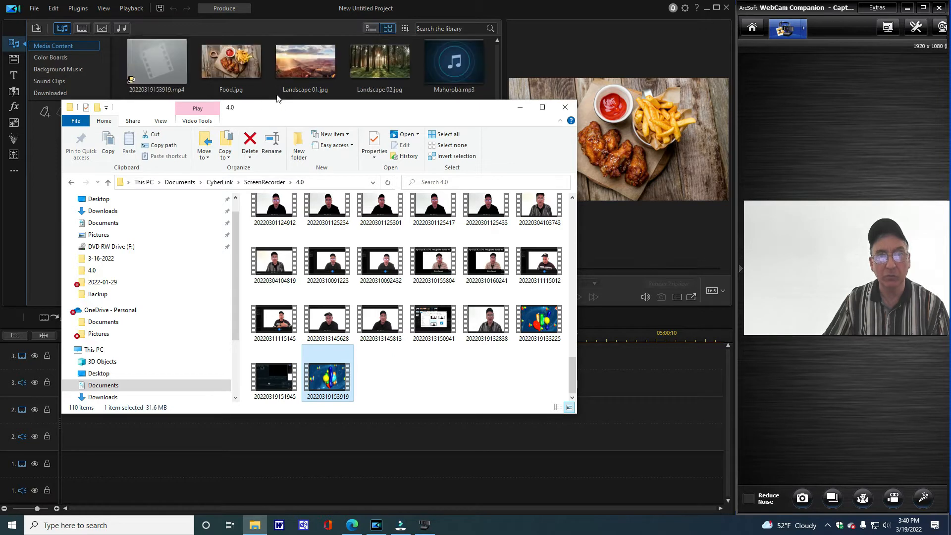
left_click(519, 108)
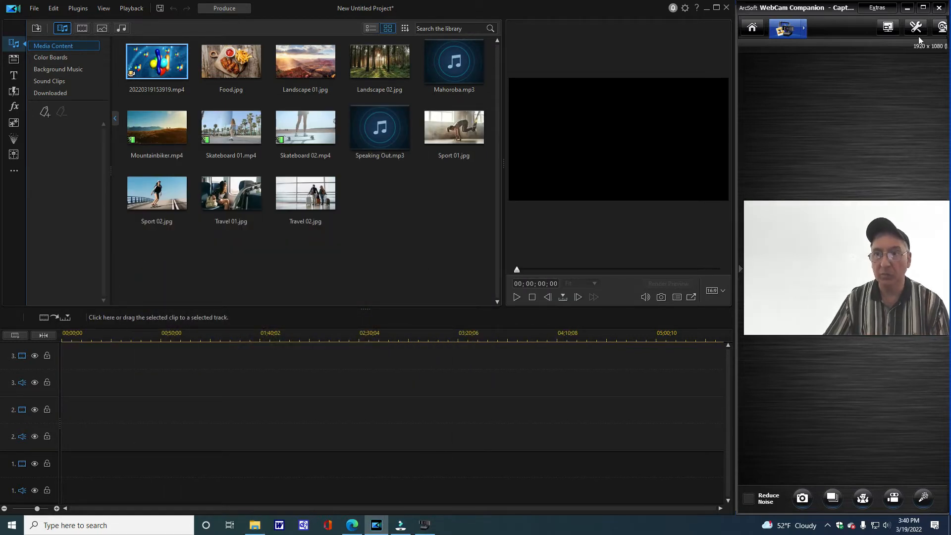
- Maximize the WebCam Companion window and bring up Screen Recorder over it
left_click(923, 9)
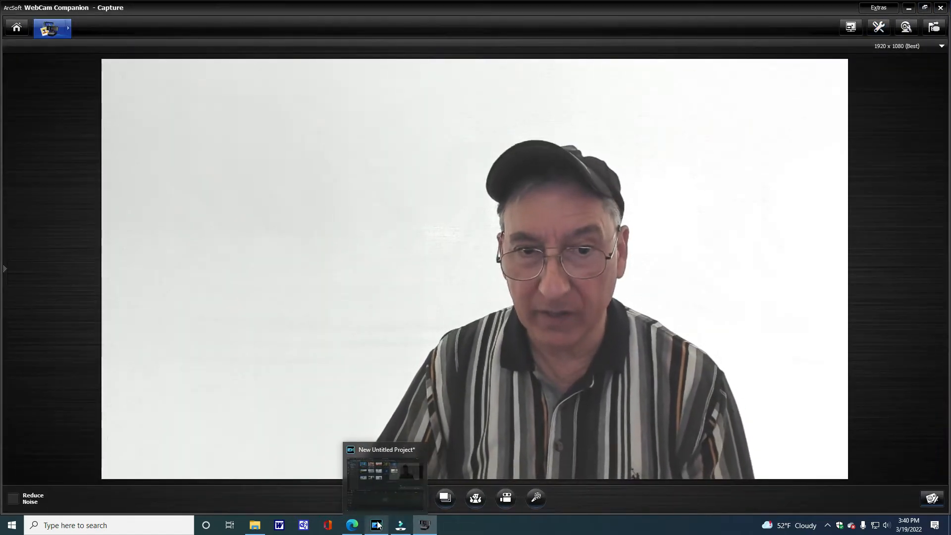
mouse_move(350, 523)
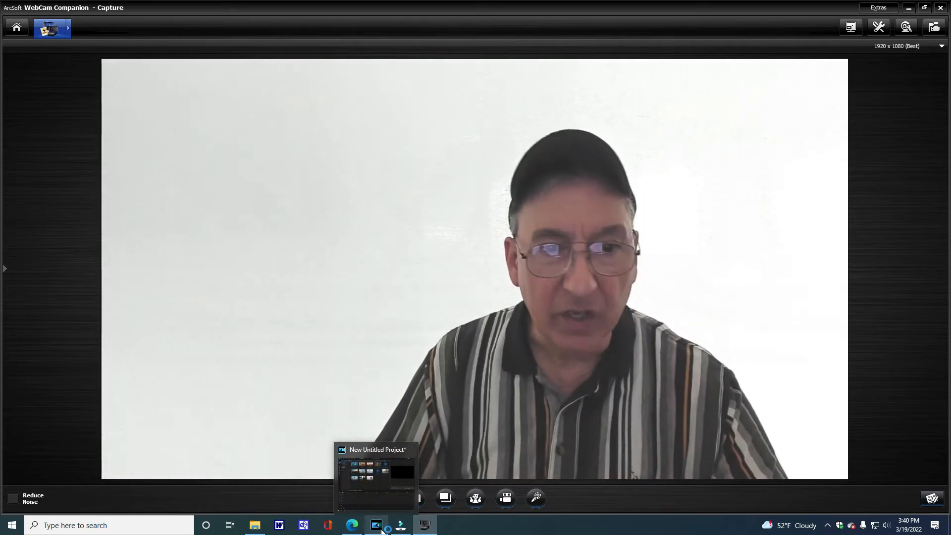
key("F10")
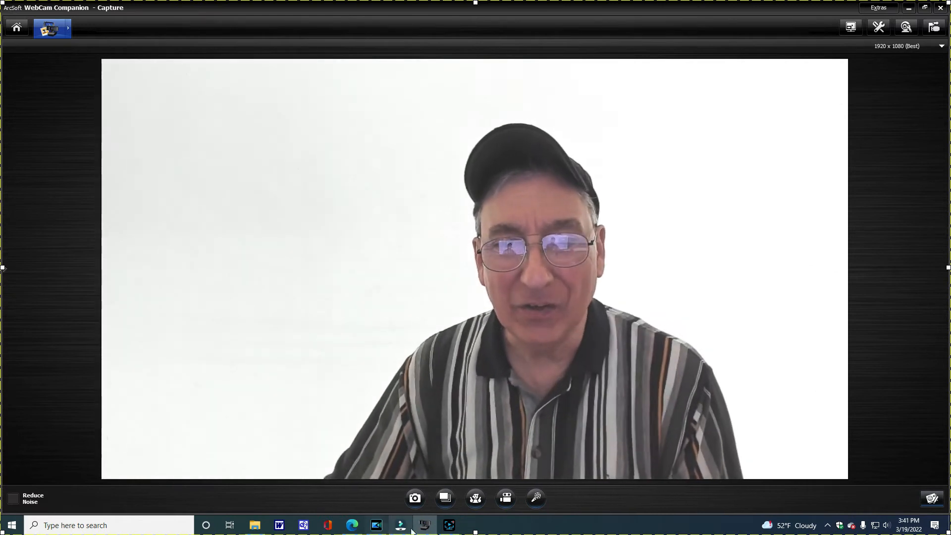
left_click(448, 526)
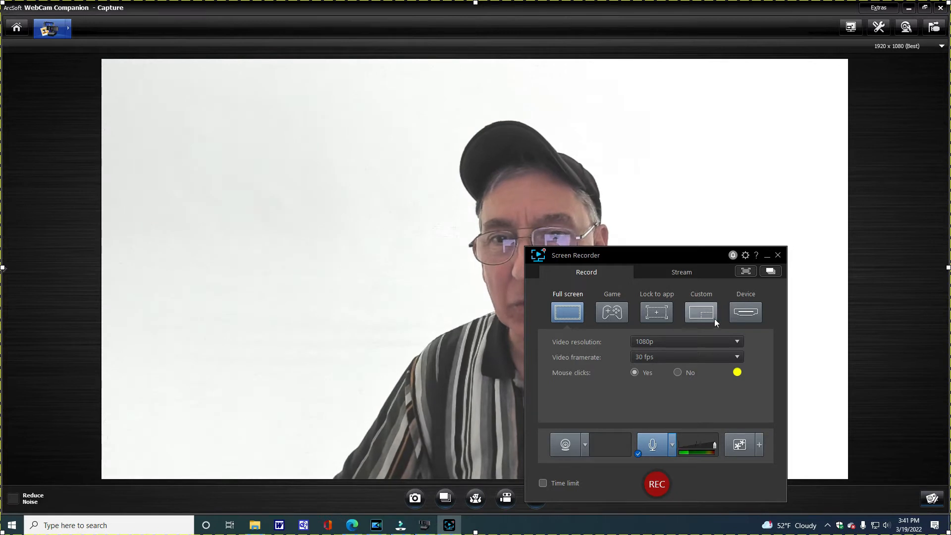
- Set a custom recording area of about 1503 × 844 covering the whole webcam picture
left_click(703, 312)
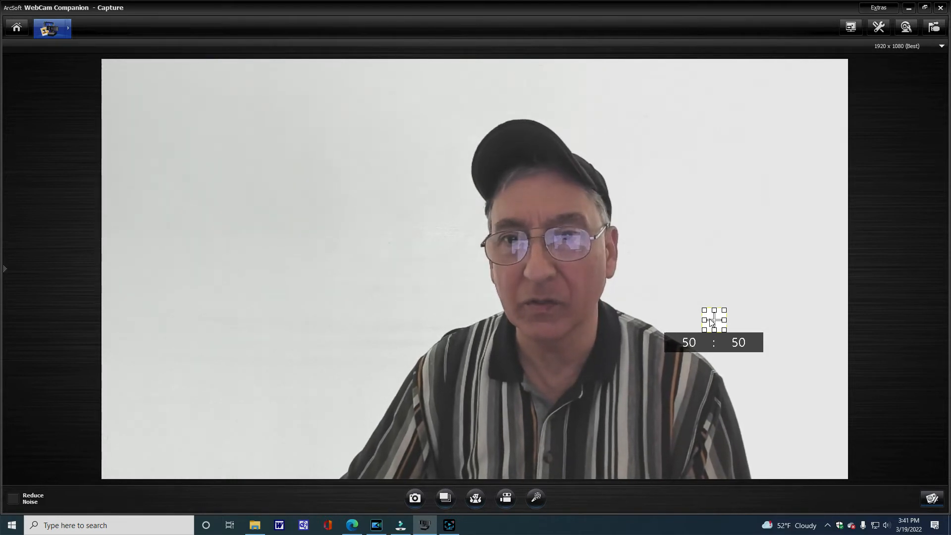
left_click(116, 74)
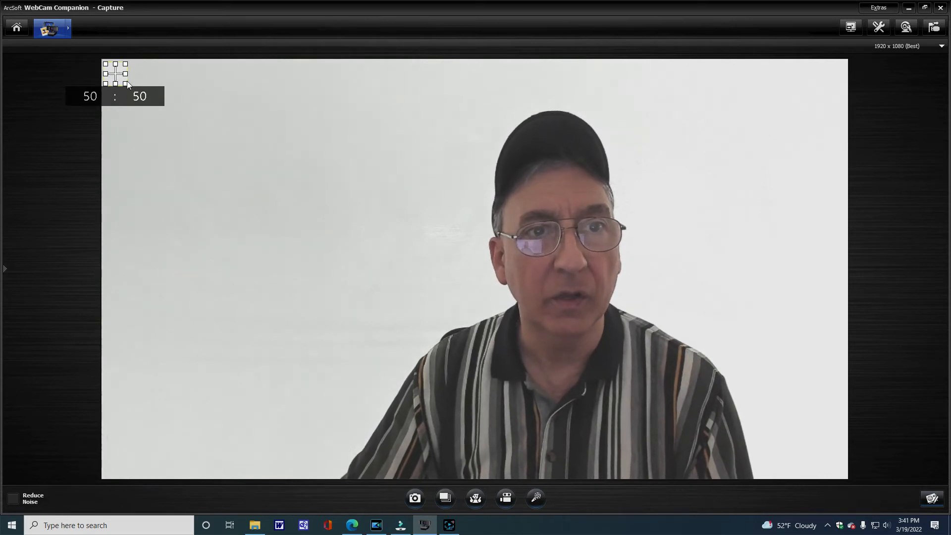
left_click_drag(129, 85, 847, 479)
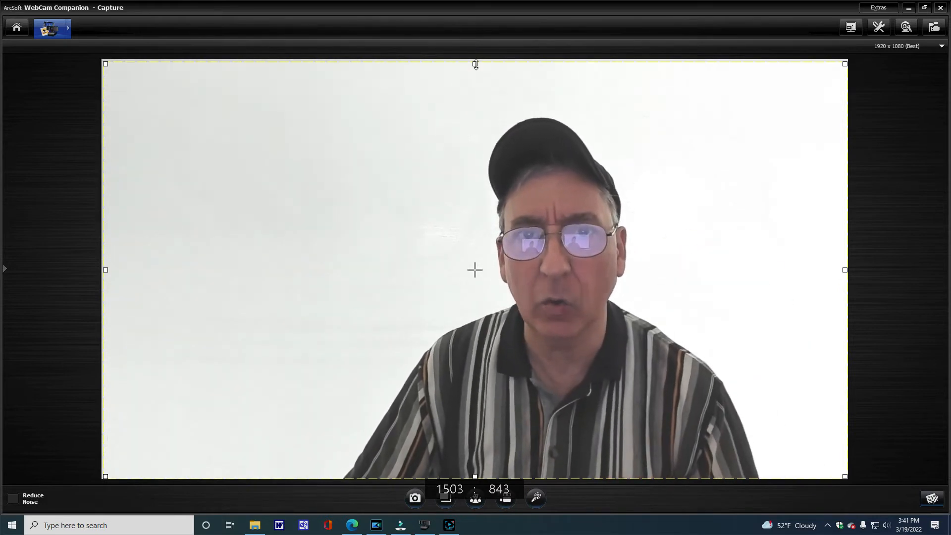
left_click_drag(475, 64, 474, 61)
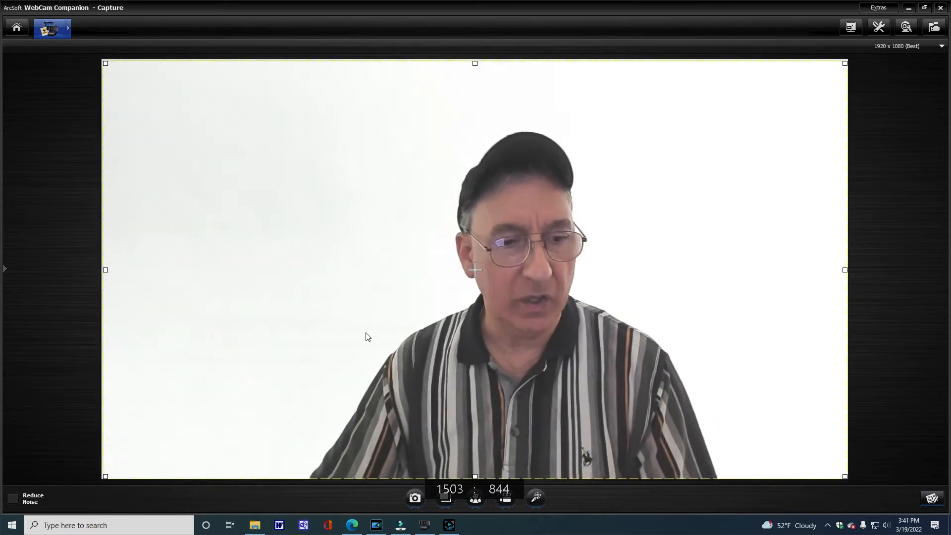
- Record about 11 seconds of the webcam picture, pause the recording and exit Screen Recorder, confirming the exit
left_click(449, 525)
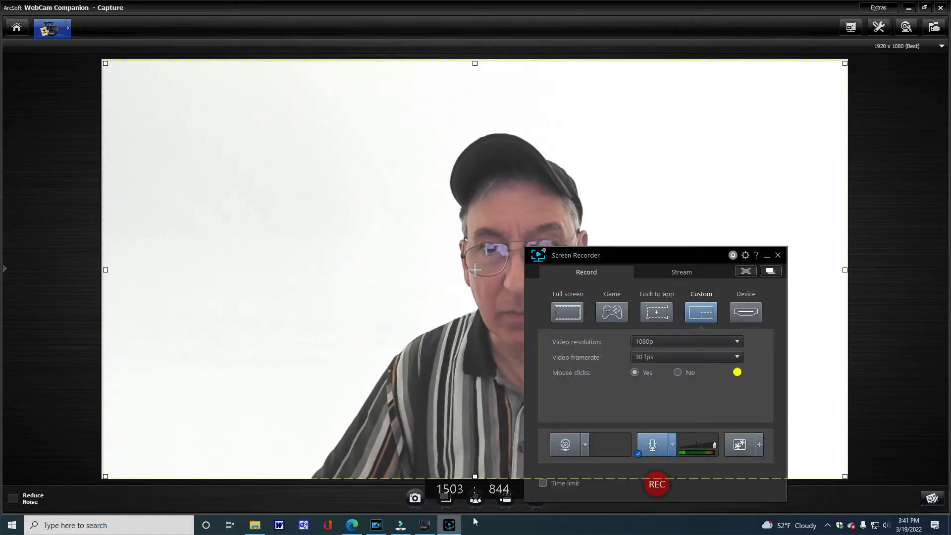
left_click(657, 489)
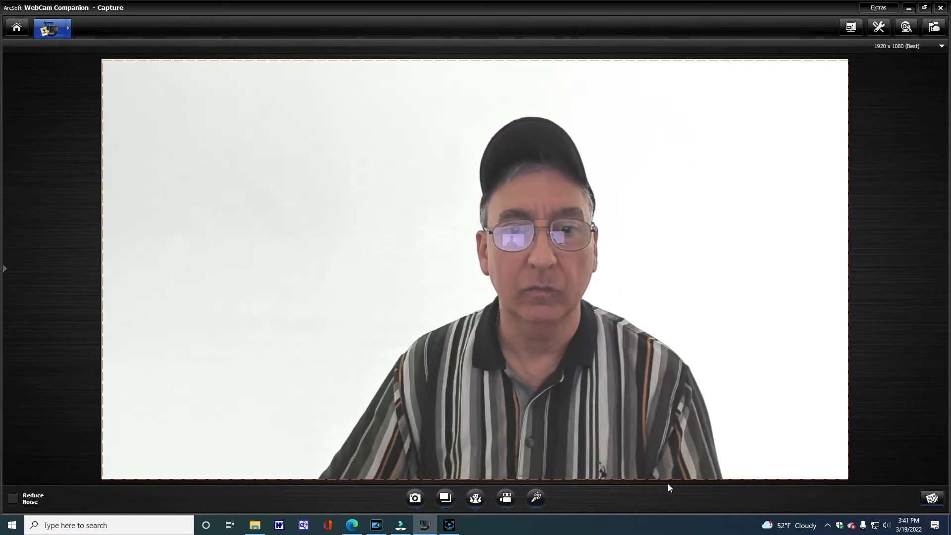
left_click(449, 526)
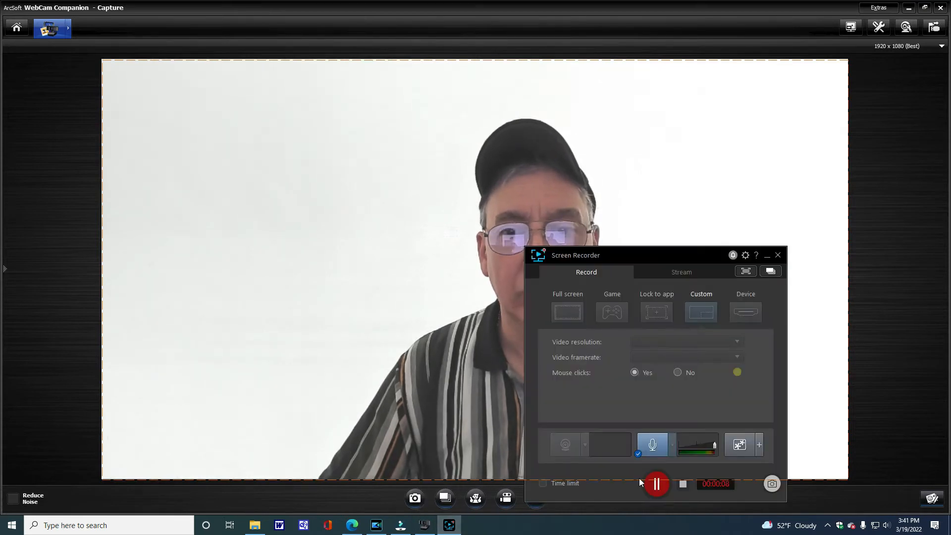
left_click(653, 483)
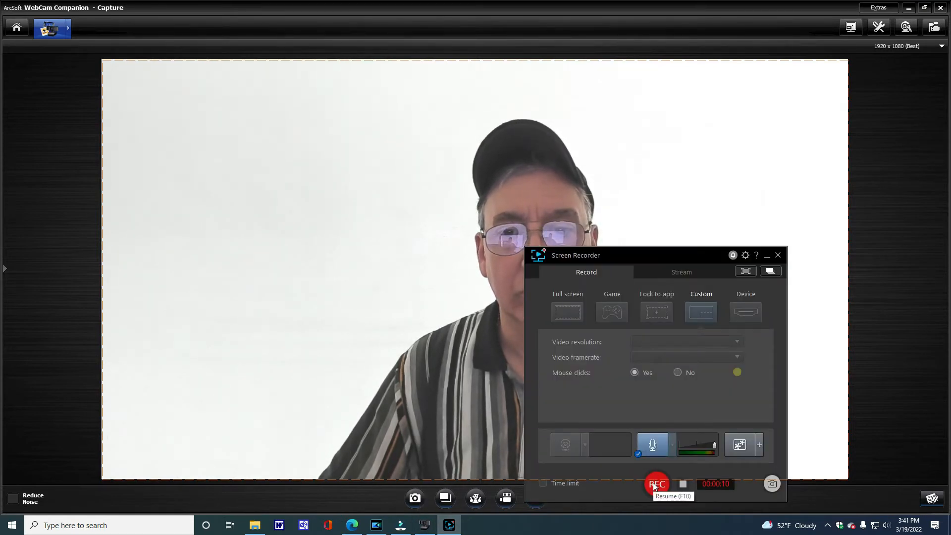
left_click(778, 255)
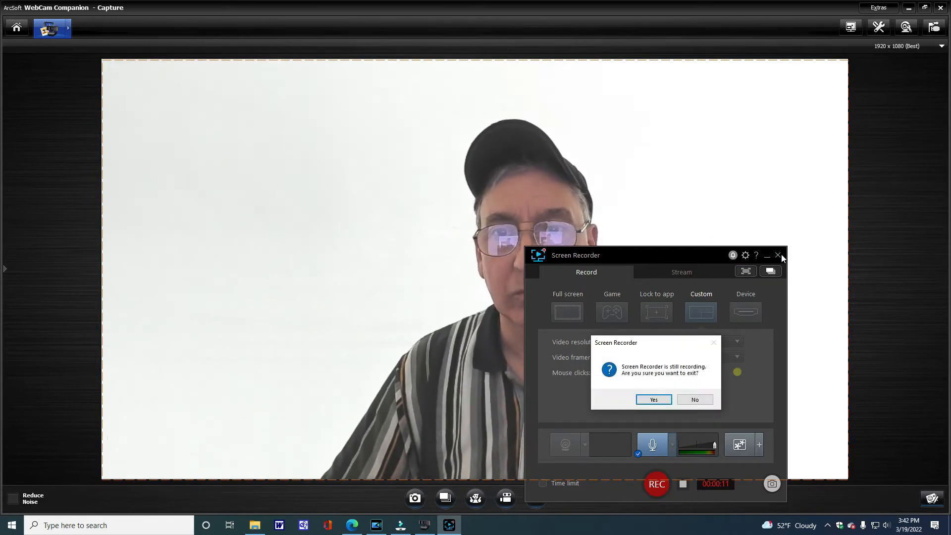
left_click(645, 403)
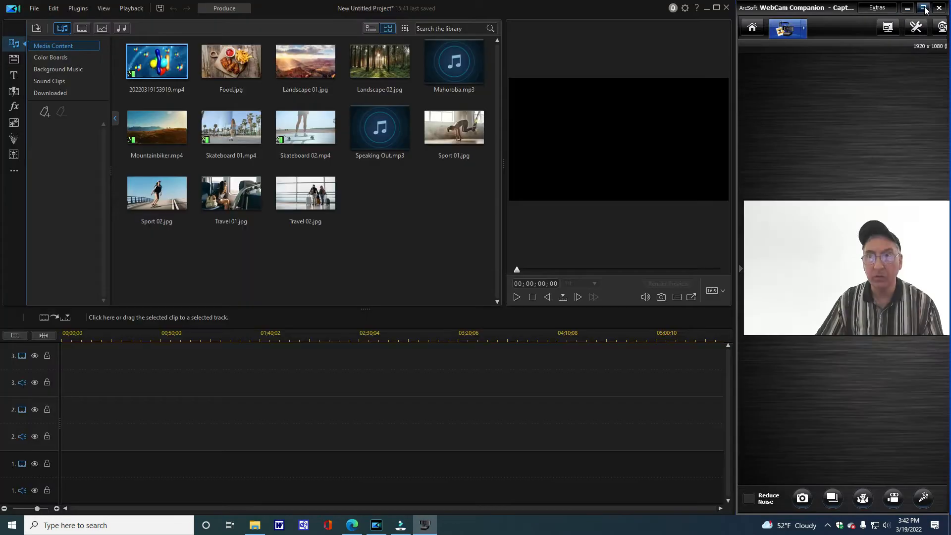
left_click(925, 8)
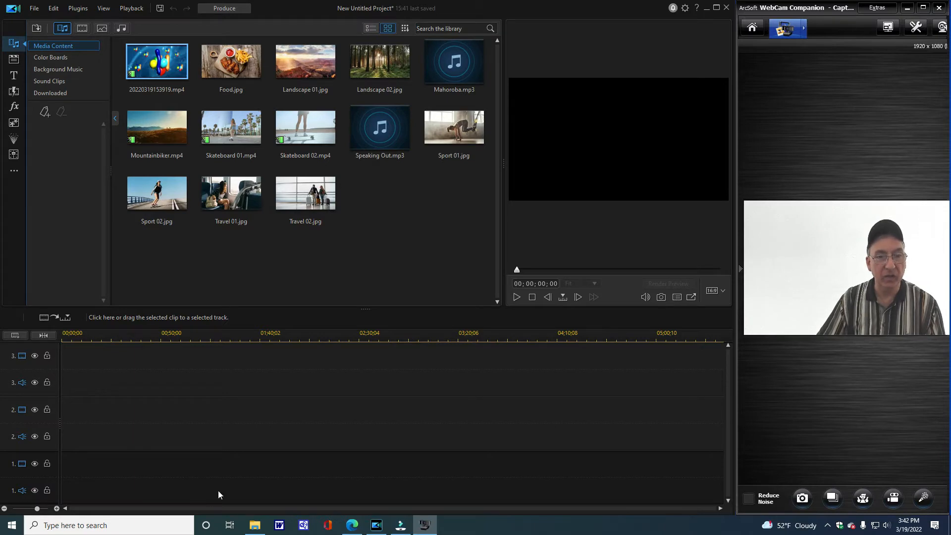
left_click(254, 527)
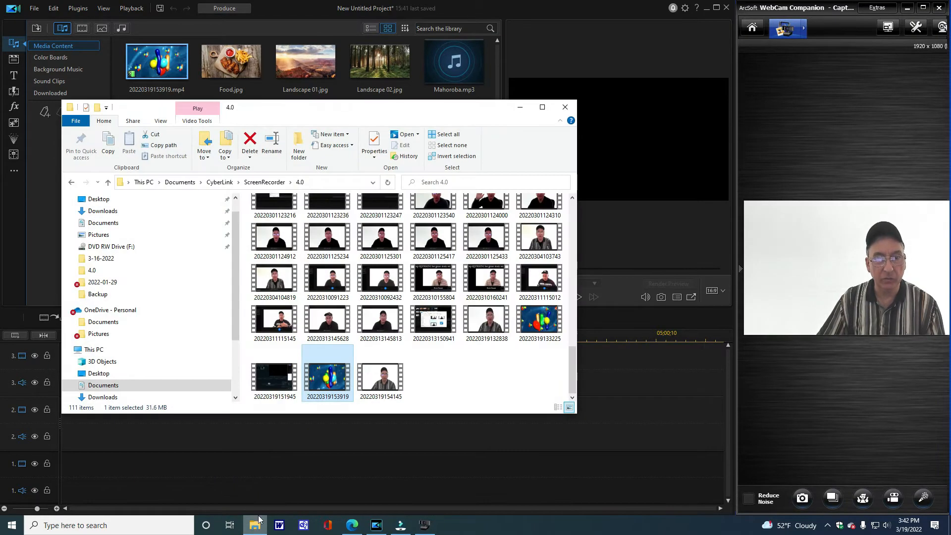
left_click_drag(376, 379, 313, 67)
left_click_drag(197, 63, 196, 64)
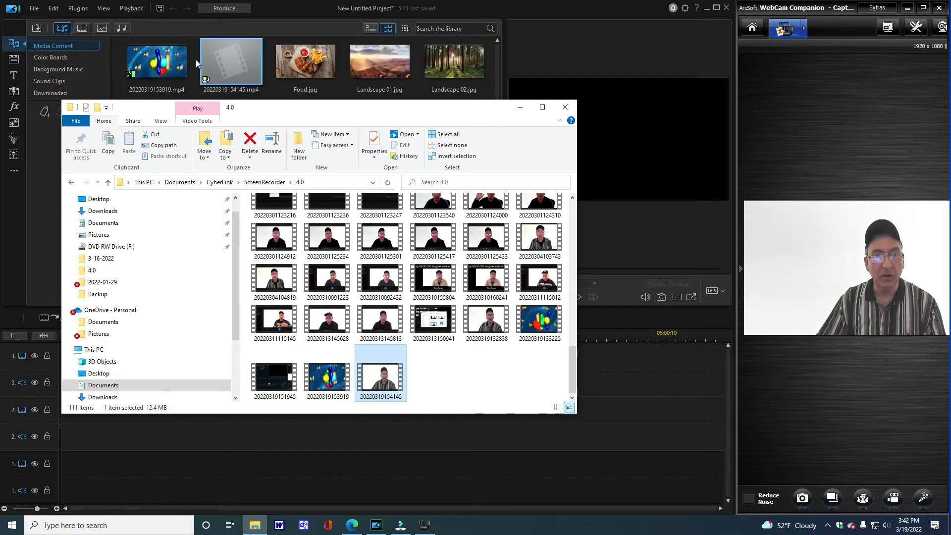
left_click(563, 108)
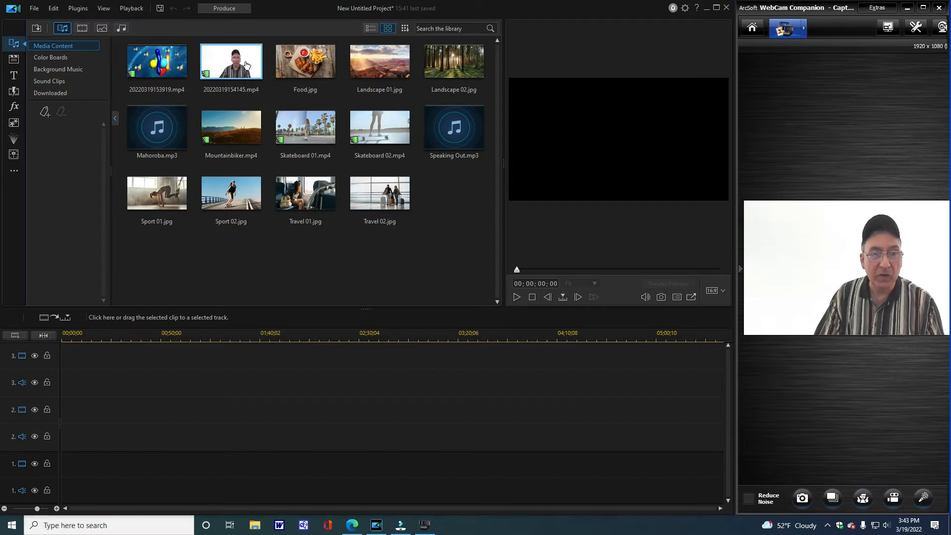
- Place webcam clip 20220319154145.mp4 at the start of track 2 and balloon clip 20220319153919.mp4 at the start of track 3
left_click_drag(246, 64, 61, 408)
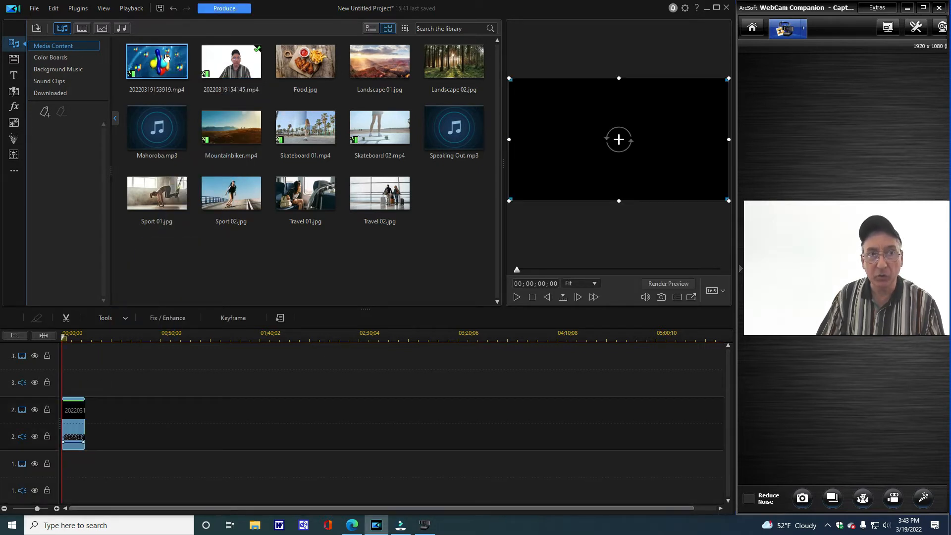
left_click_drag(165, 58, 62, 385)
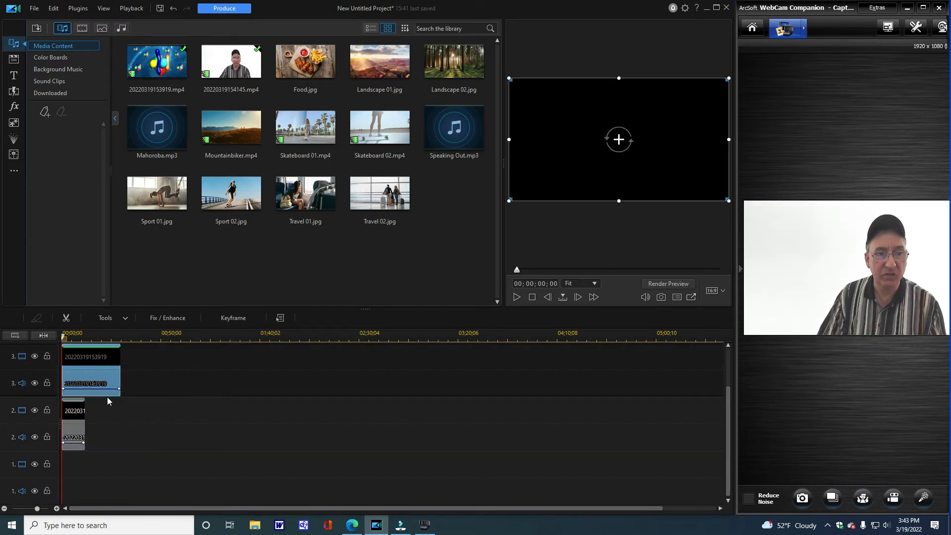
- Trim the end of the balloon clip on track 3 to match the webcam clip's end and stretch the timeline scale
left_click_drag(120, 369, 86, 369)
left_click_drag(146, 339, 356, 335)
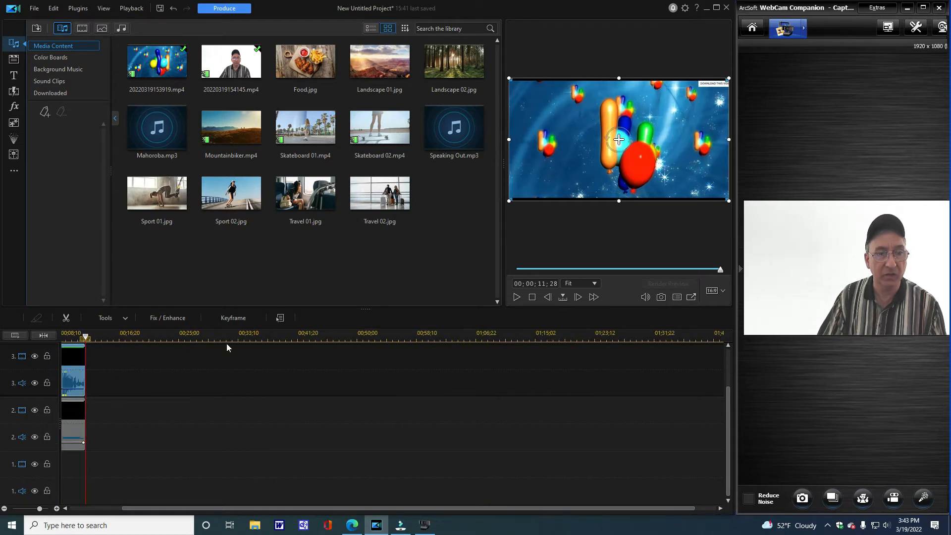
left_click_drag(189, 334, 515, 336)
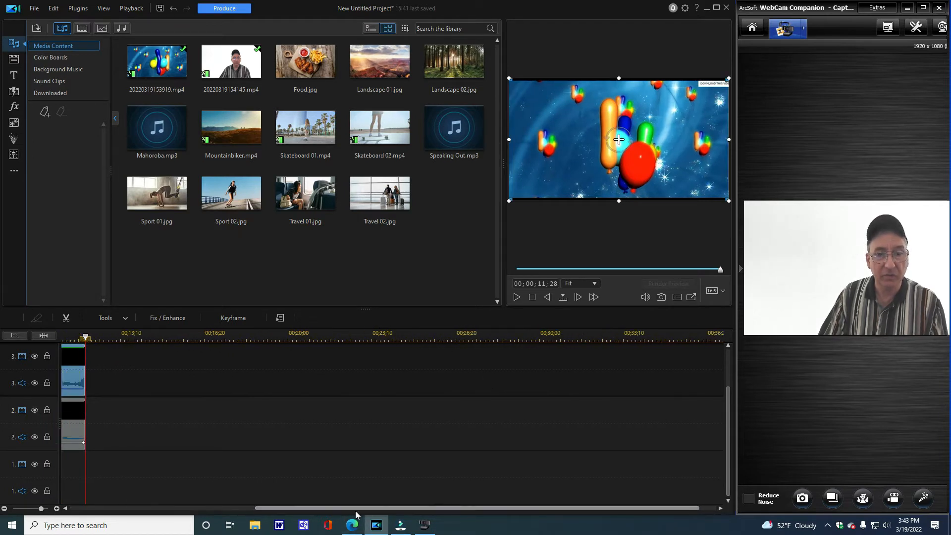
- Return the playhead to near the start of the timeline and mute the webcam clip on track 2
left_click_drag(355, 510, 227, 509)
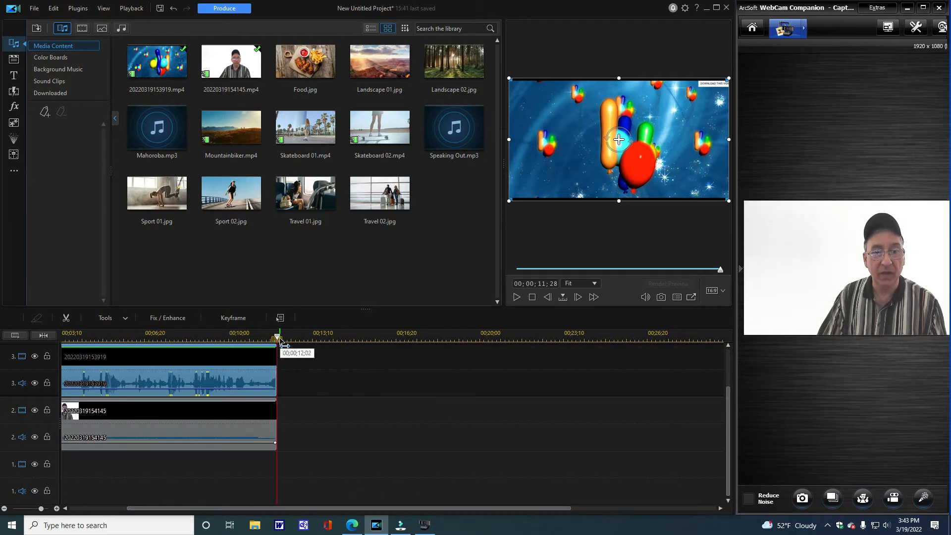
left_click_drag(280, 341, 49, 356)
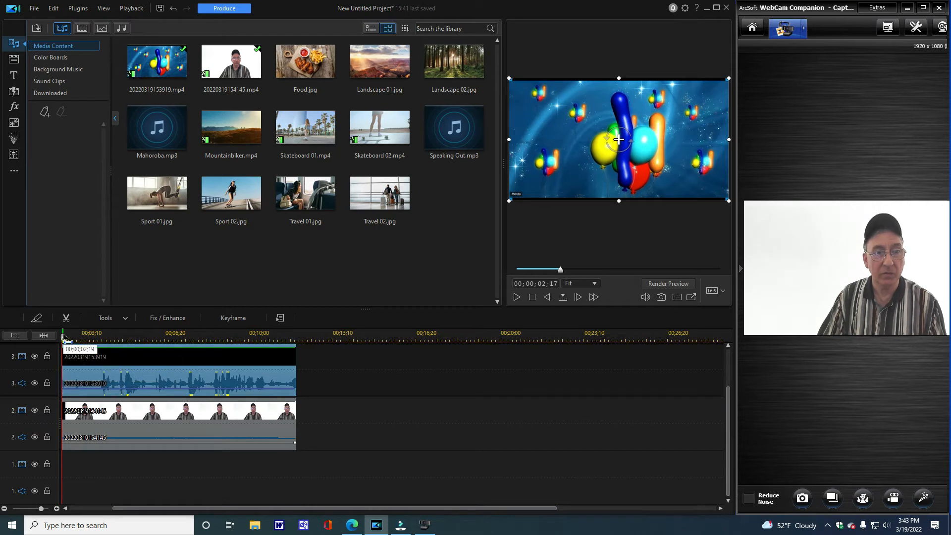
left_click(62, 339)
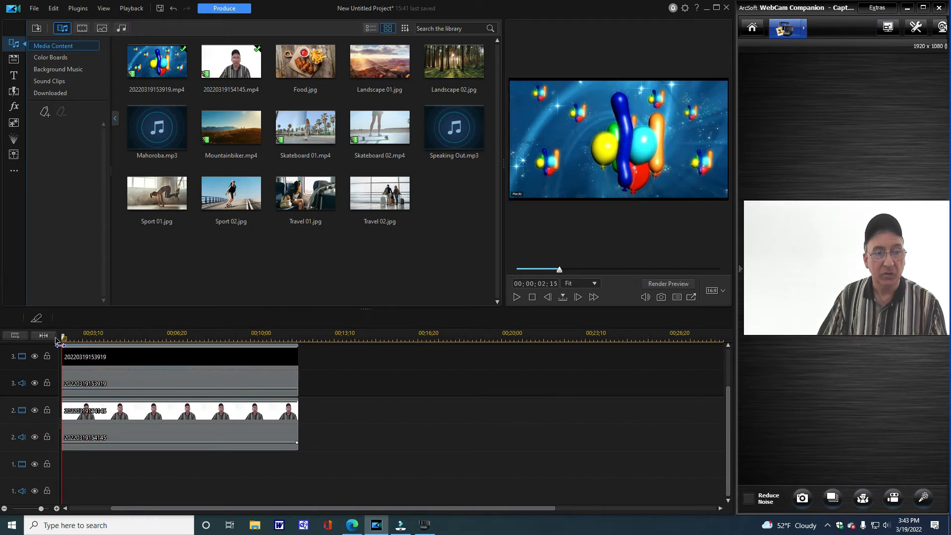
left_click_drag(55, 338, 56, 339)
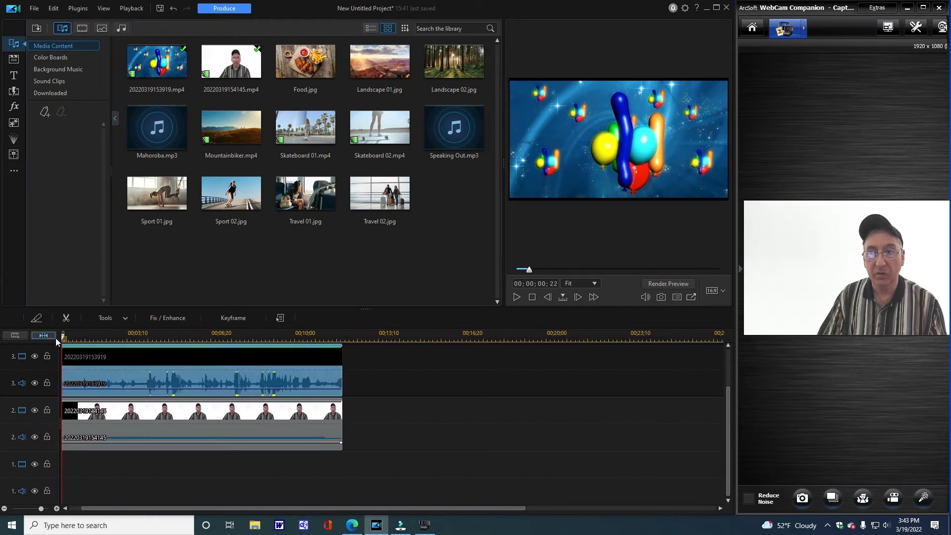
right_click(152, 421)
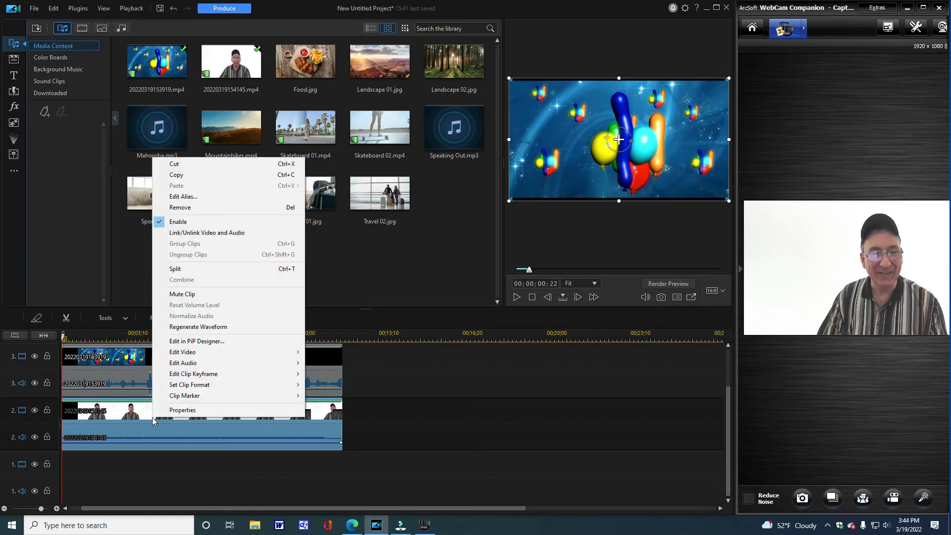
left_click(179, 294)
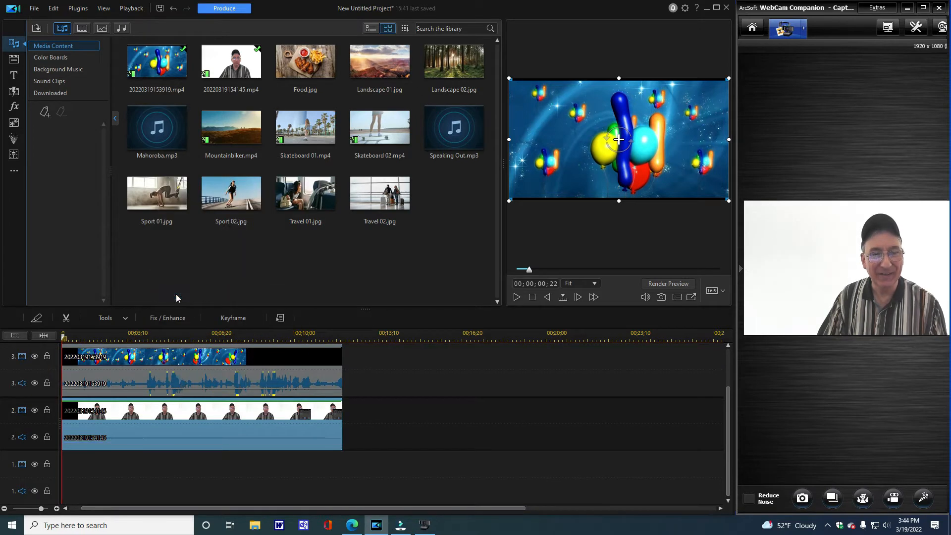
- Preview the first few seconds of the timeline and mute the balloon clip on track 3
left_click(515, 298)
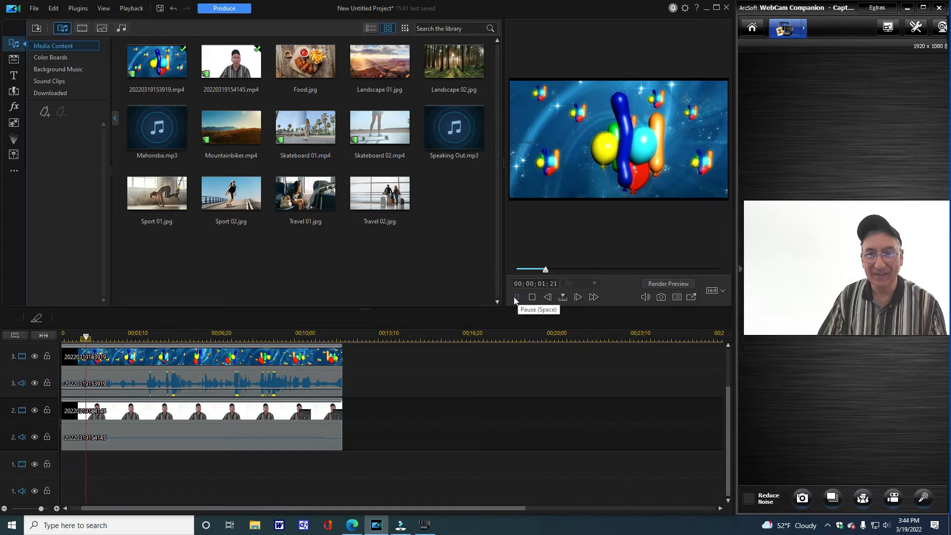
left_click(515, 297)
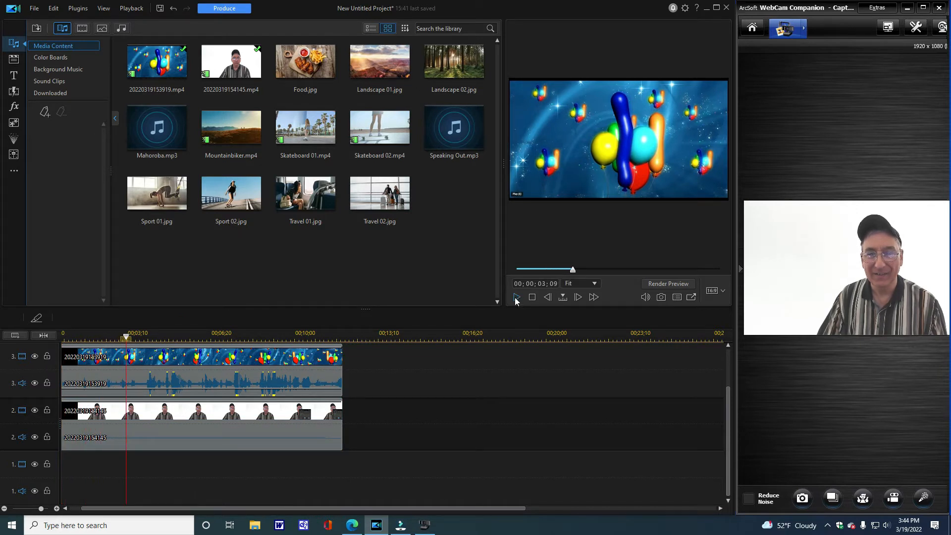
left_click(515, 298)
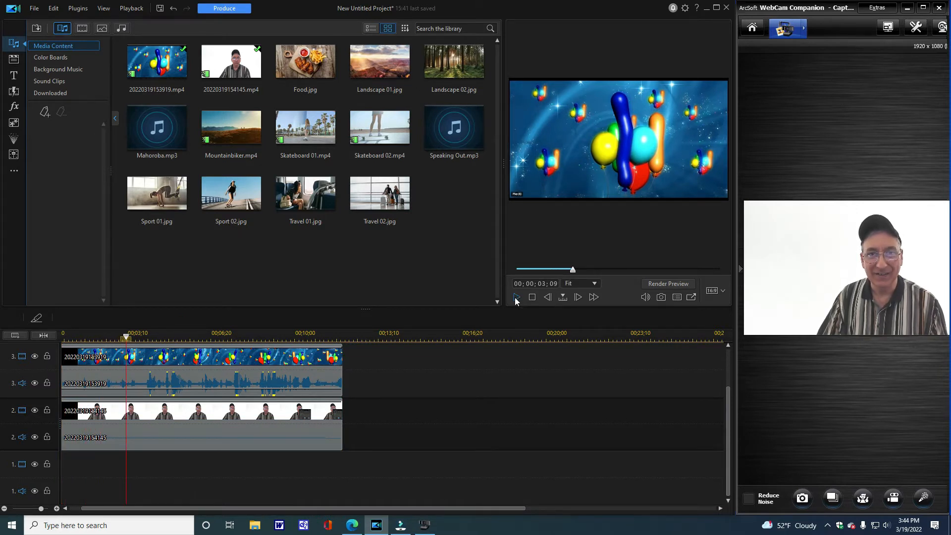
left_click(515, 298)
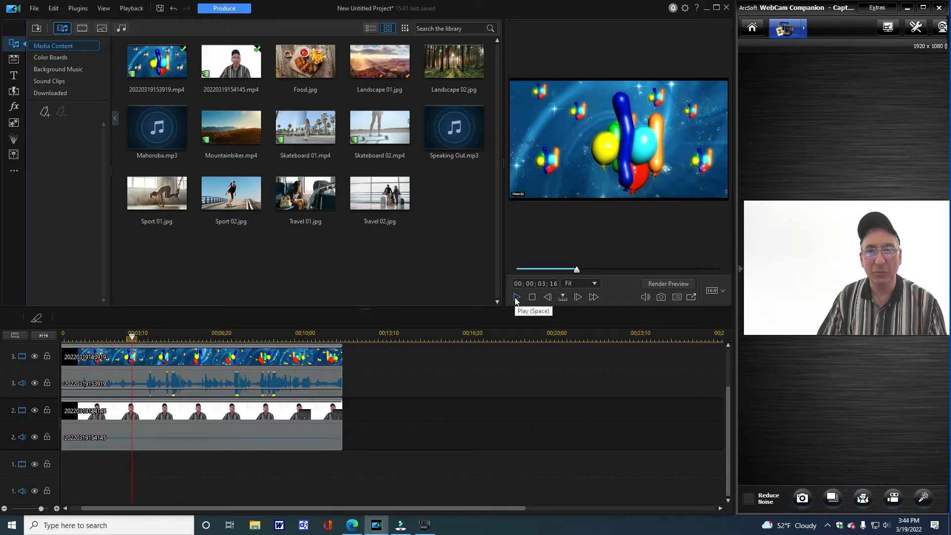
right_click(184, 378)
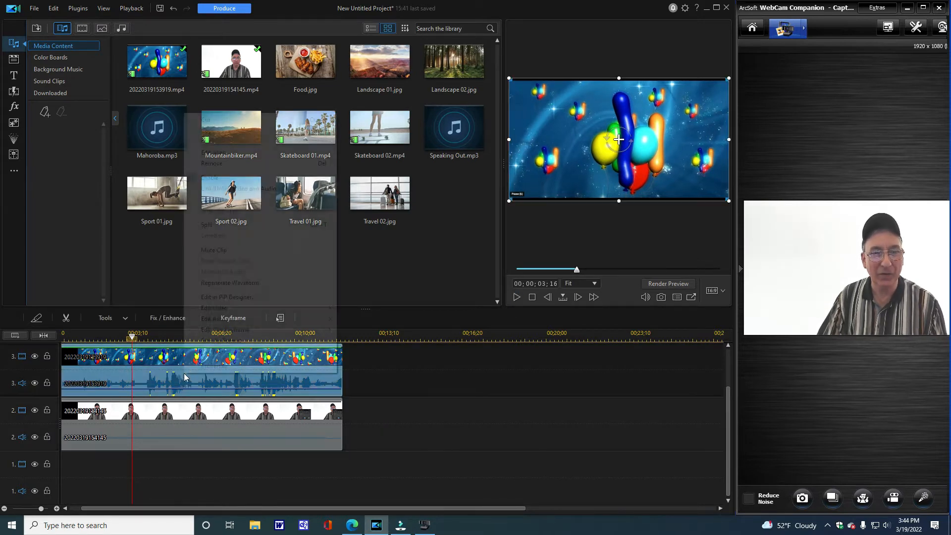
left_click(207, 250)
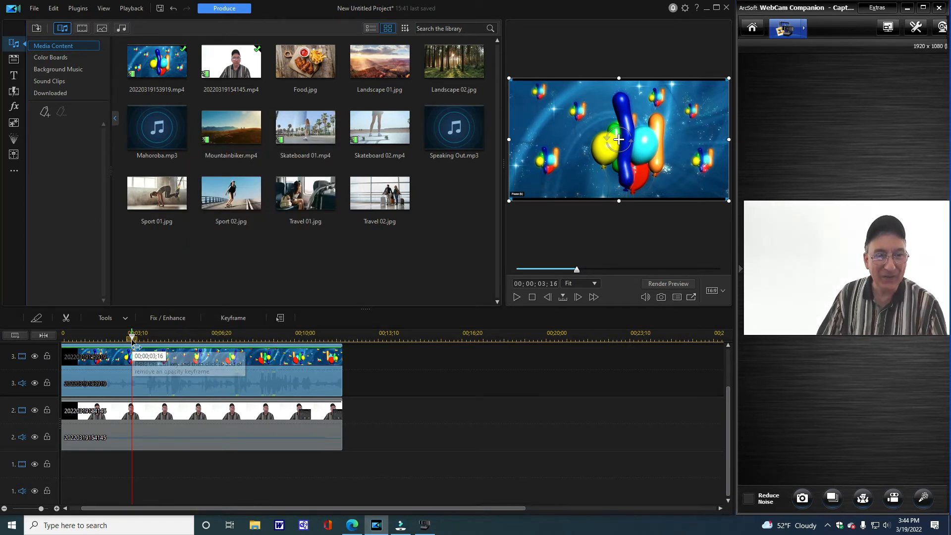
- Play from the very start to find the end of the black opening and split the timeline at 00;00;00;27
left_click_drag(133, 338, 30, 344)
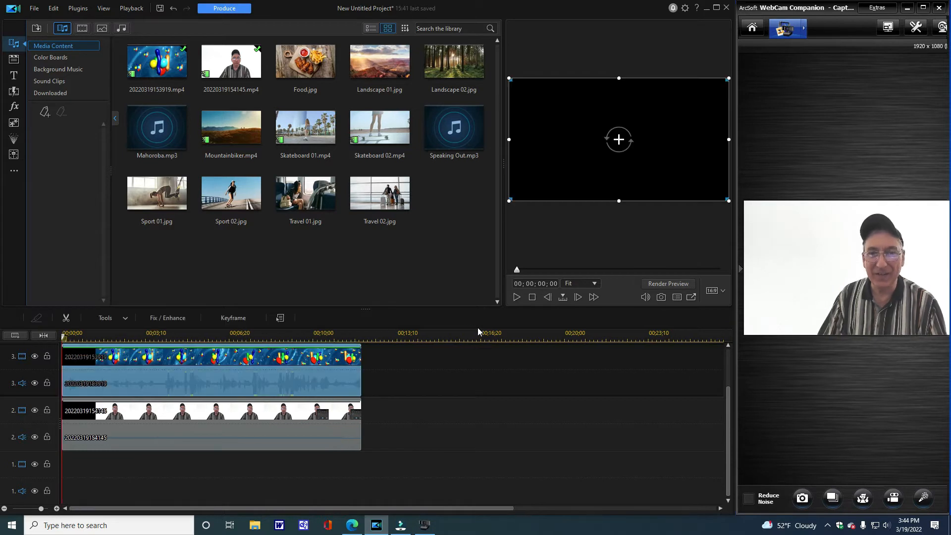
left_click(517, 297)
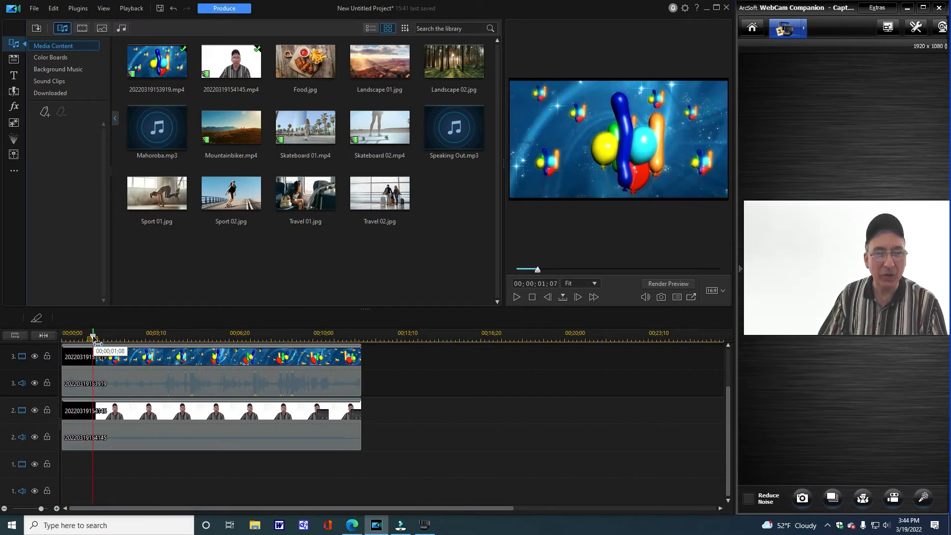
left_click_drag(92, 337, 62, 340)
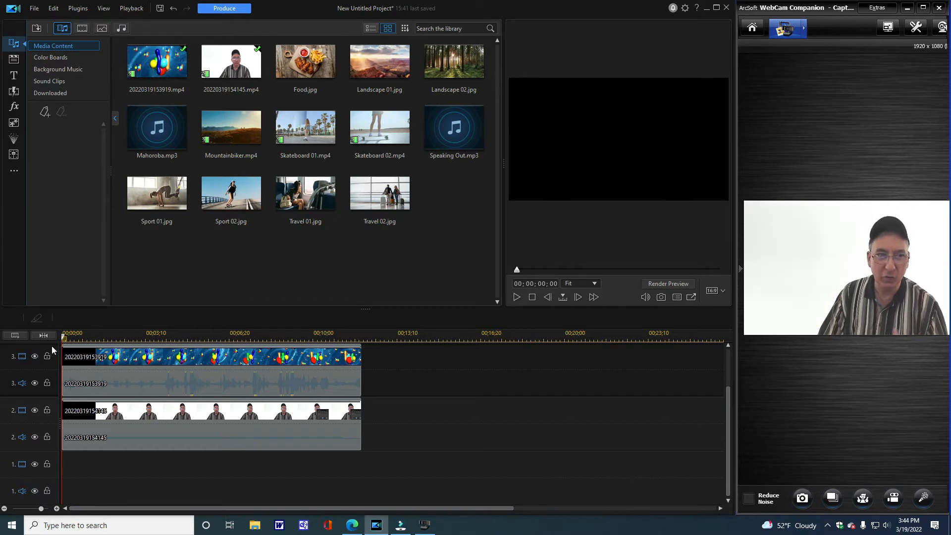
mouse_move(63, 342)
left_mouse_down()
mouse_move(76, 341)
mouse_move(63, 341)
left_mouse_up()
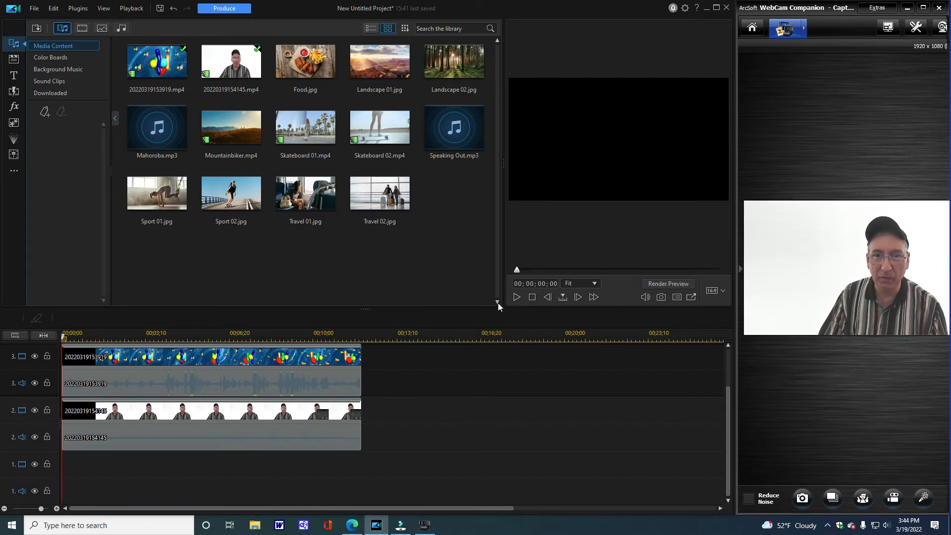
left_click(515, 299)
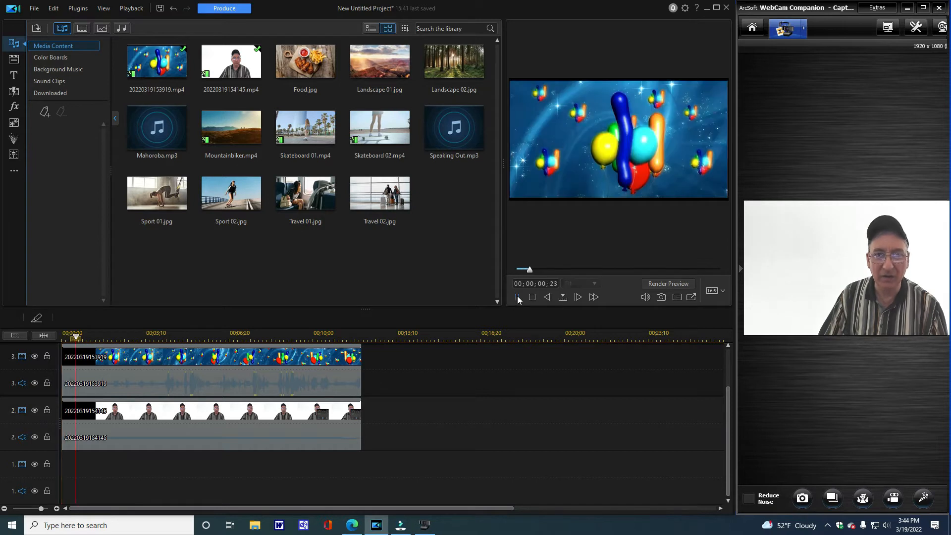
left_click(39, 319)
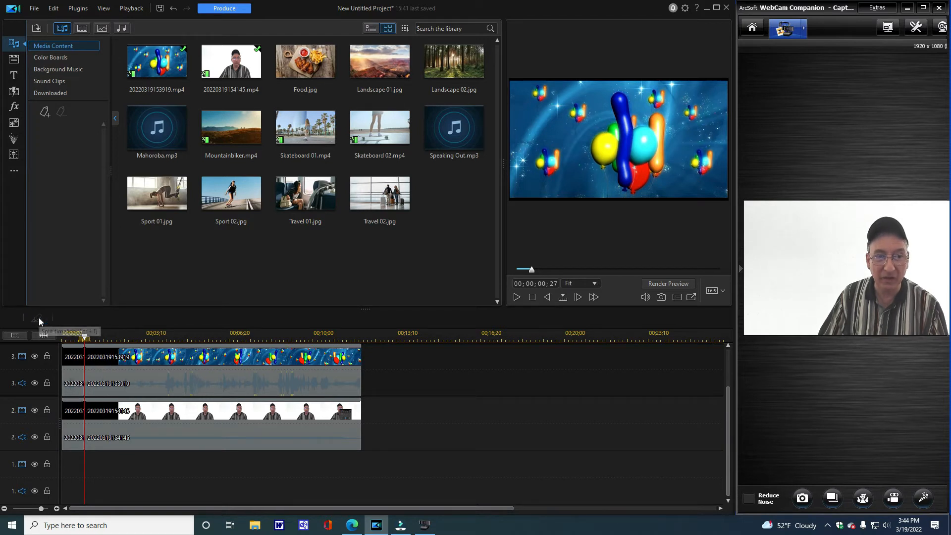
- Remove the short black opening pieces from tracks 2 and 3 together using Cut and Fill Gap
left_click(81, 364)
left_click(80, 415, "ctrl")
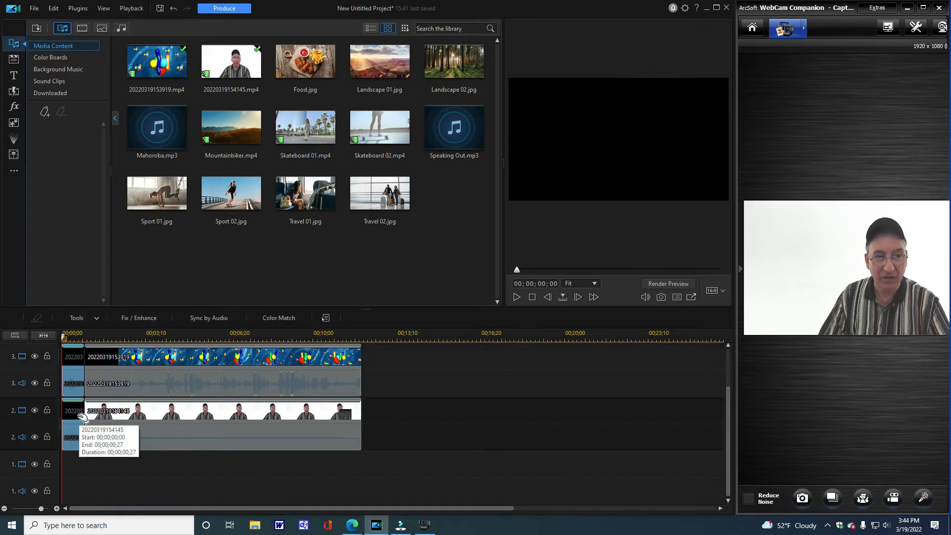
right_click(80, 394)
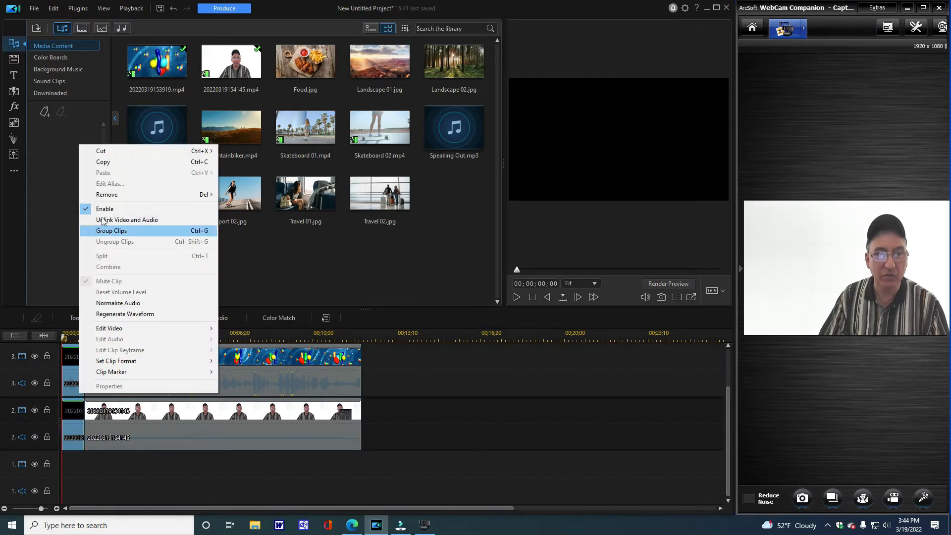
left_click(120, 160)
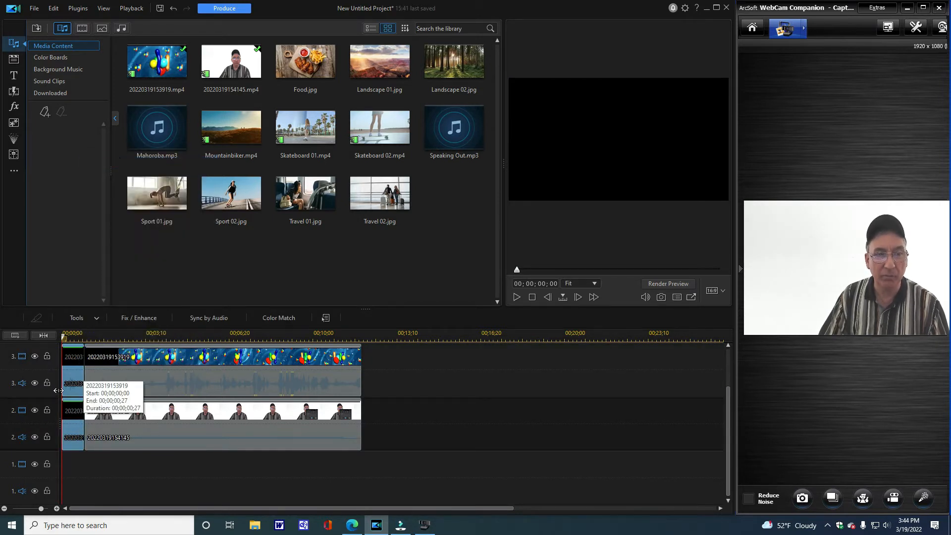
right_click(74, 363)
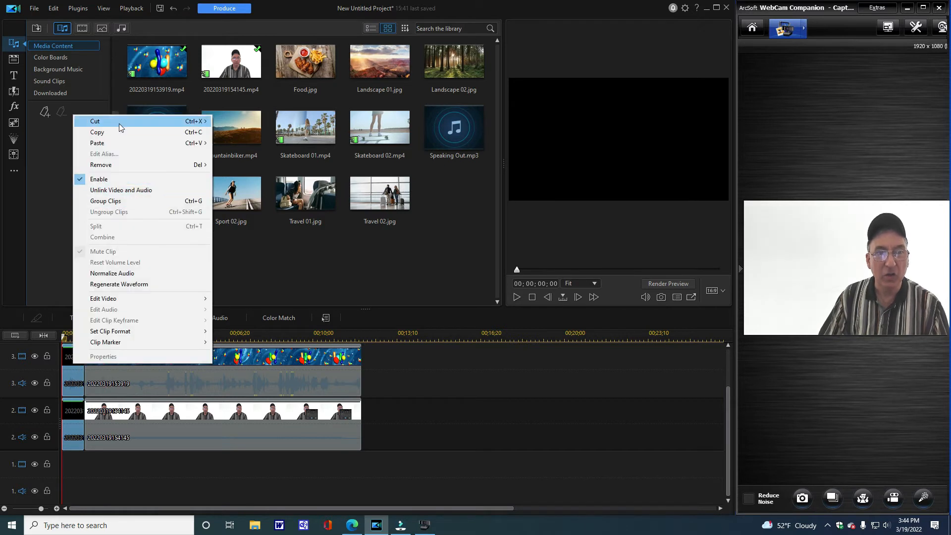
mouse_move(120, 127)
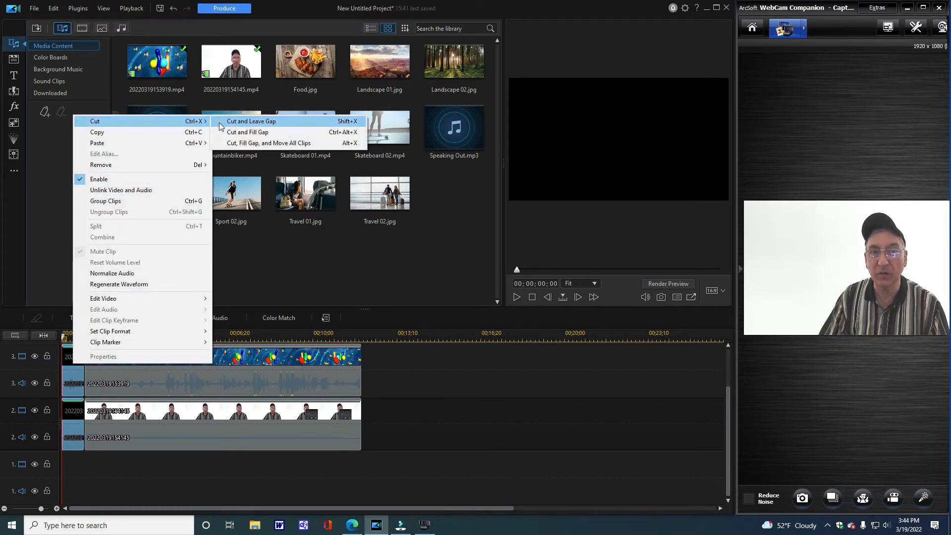
left_click(250, 132)
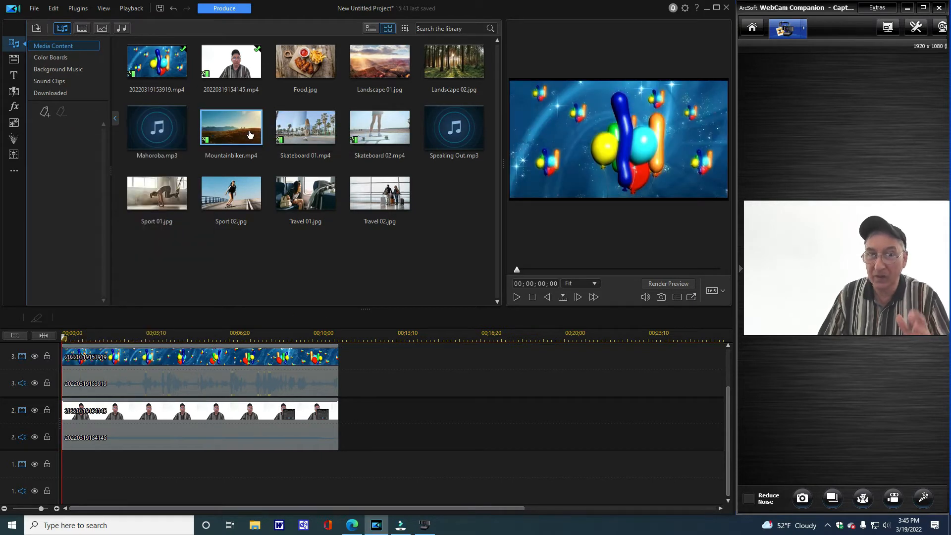
- Open the track 2 webcam clip in PiP Designer, enable Chroma Key and sample the white backdrop as the key colour
left_click(101, 420)
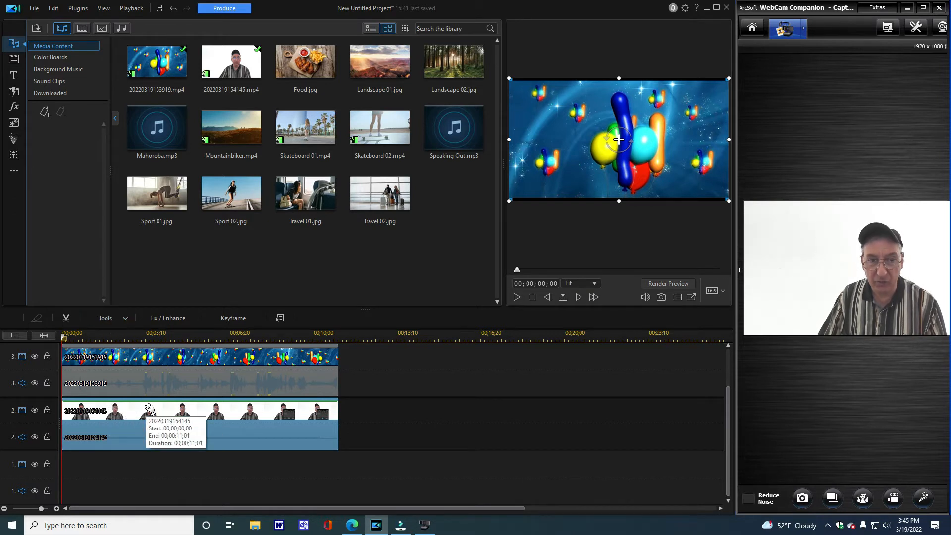
left_click(105, 315)
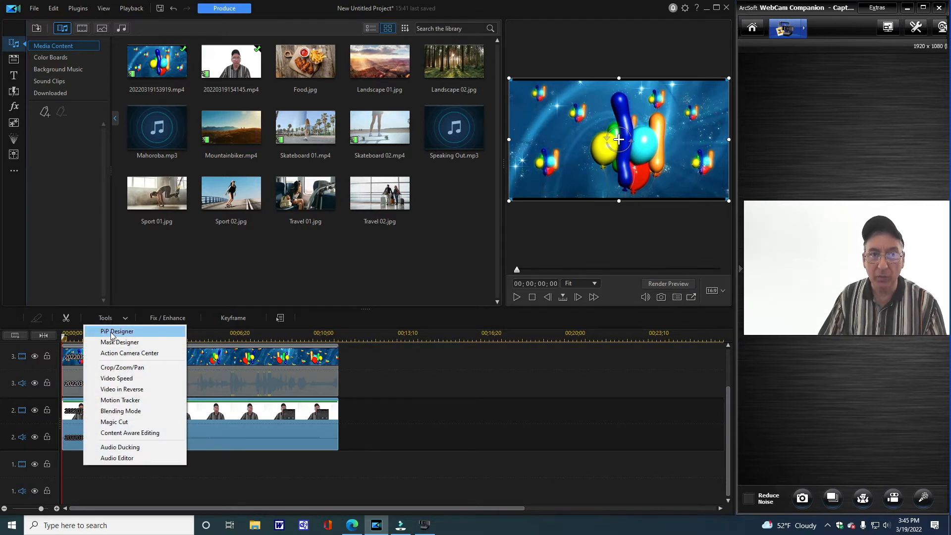
left_click(112, 333)
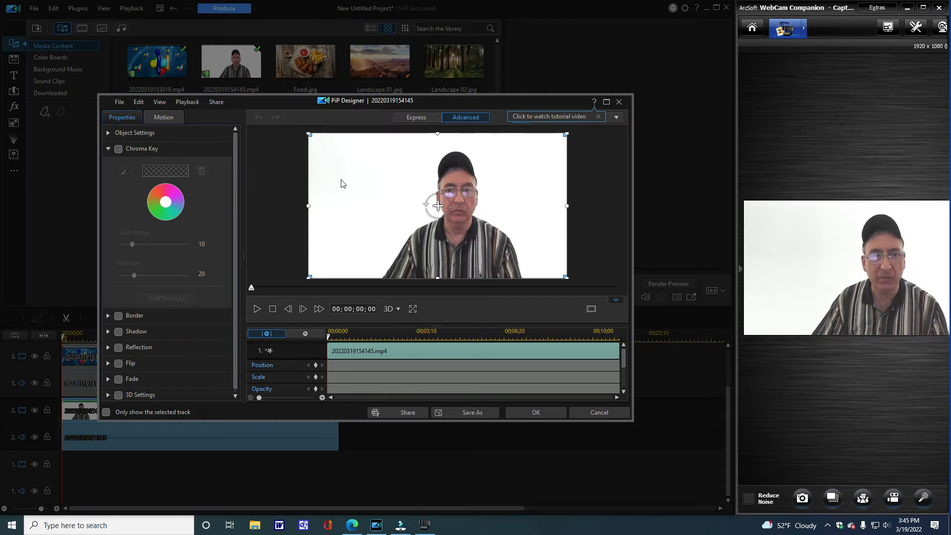
left_click(117, 149)
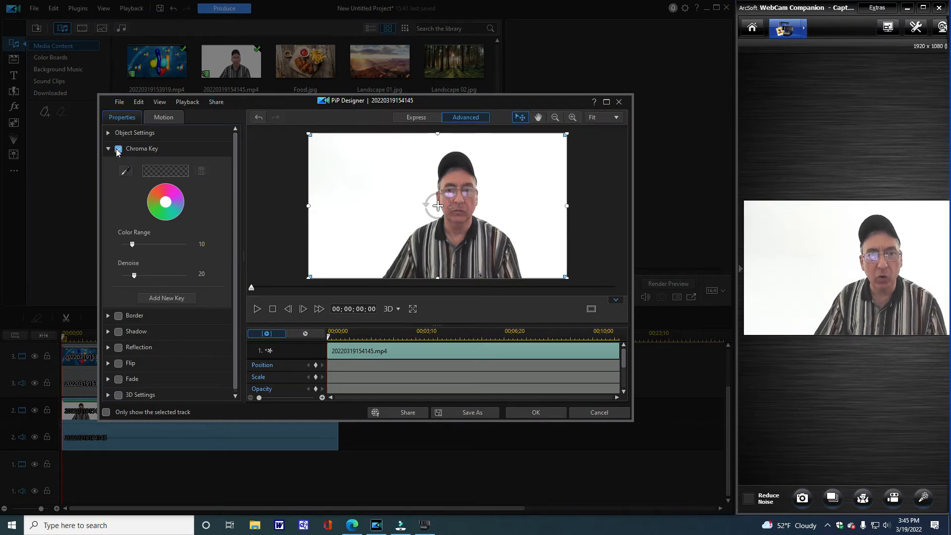
left_click(127, 172)
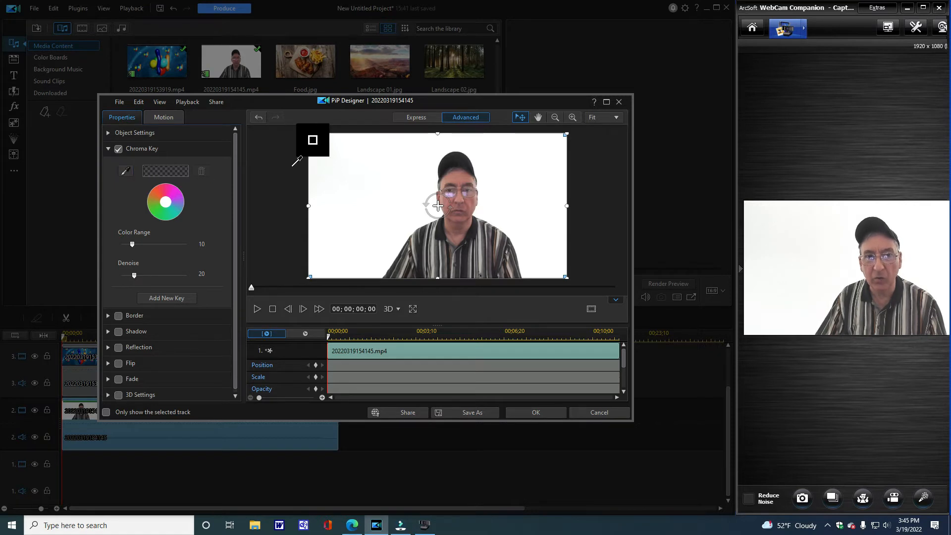
left_click(367, 168)
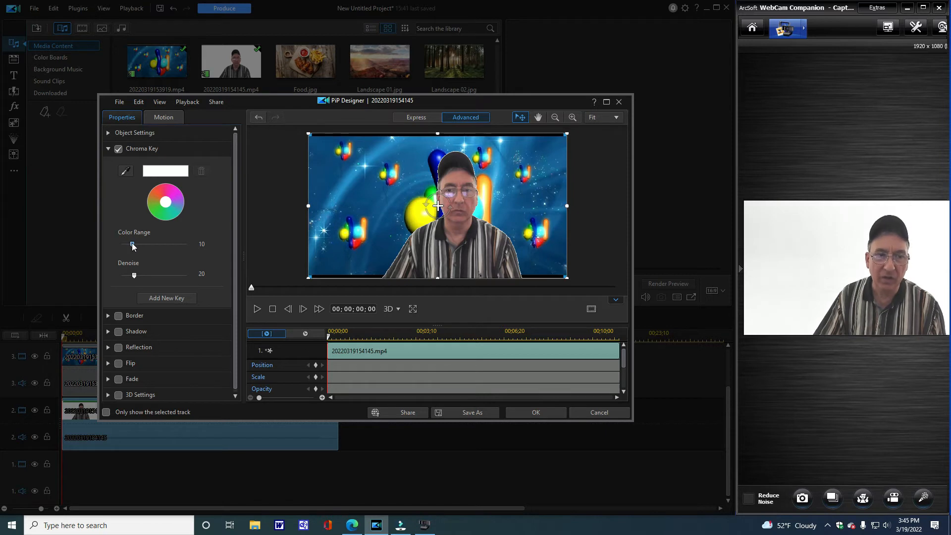
- Try several chroma key strengths, settling on a Color Range of 34 and a Denoise of 61
left_click_drag(132, 245, 164, 244)
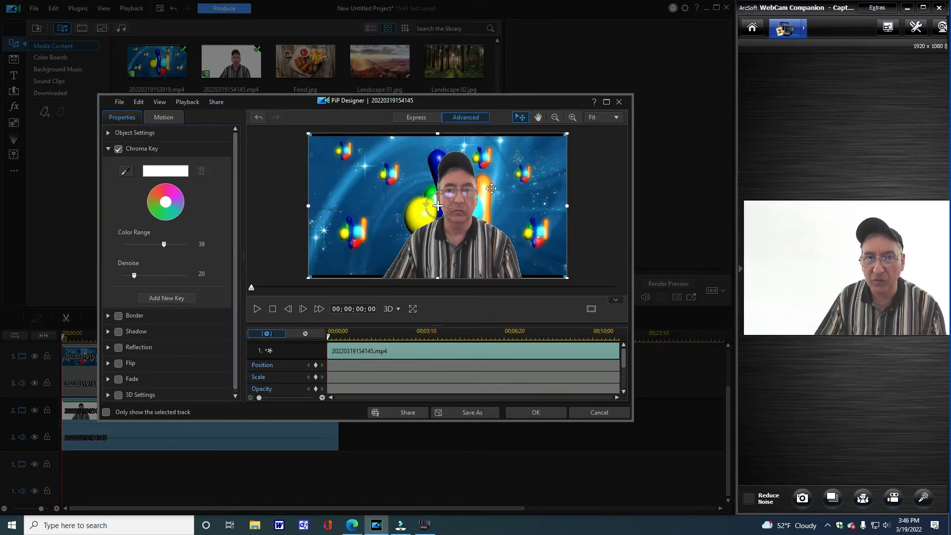
left_click_drag(163, 244, 218, 248)
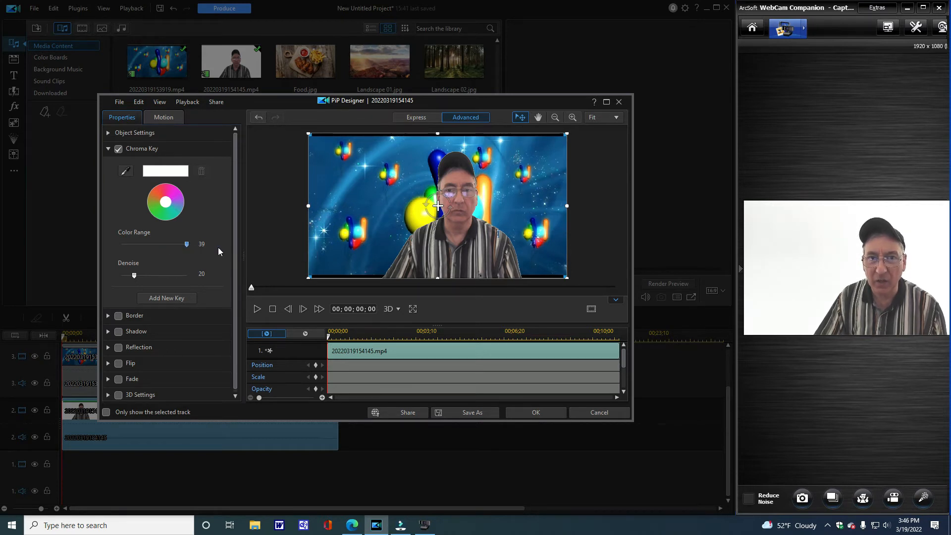
left_click(169, 245)
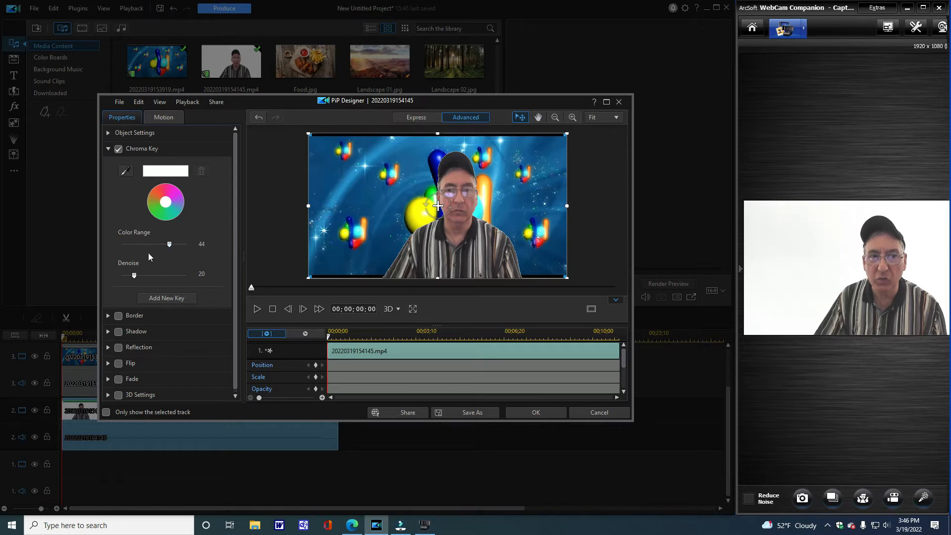
left_click_drag(169, 245, 158, 248)
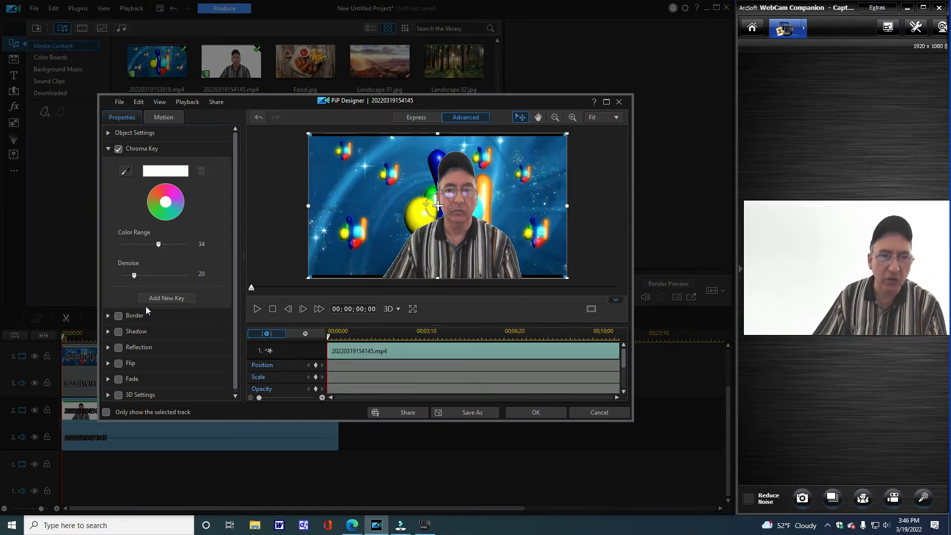
left_click_drag(133, 277, 160, 274)
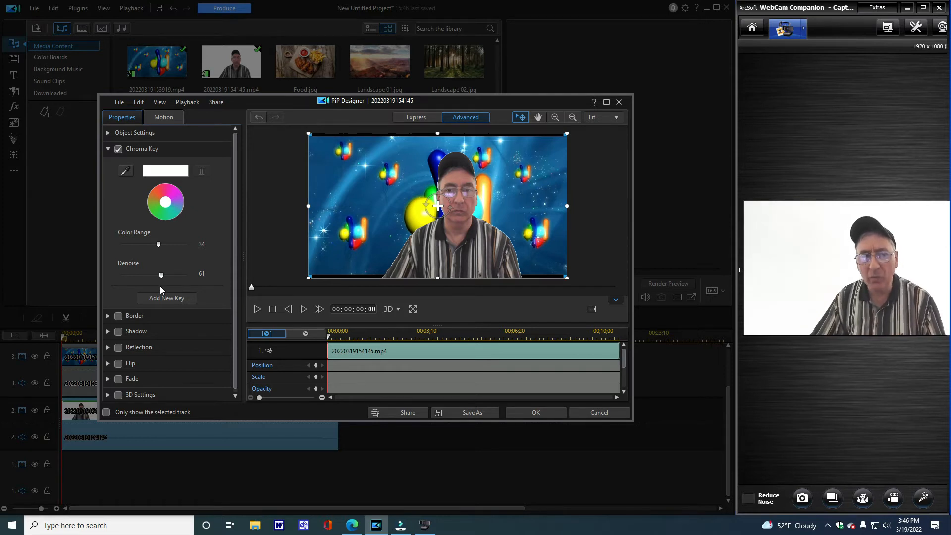
- Play the start of the keyed clip in PiP Designer and close the designer, discarding its changes
left_click(257, 309)
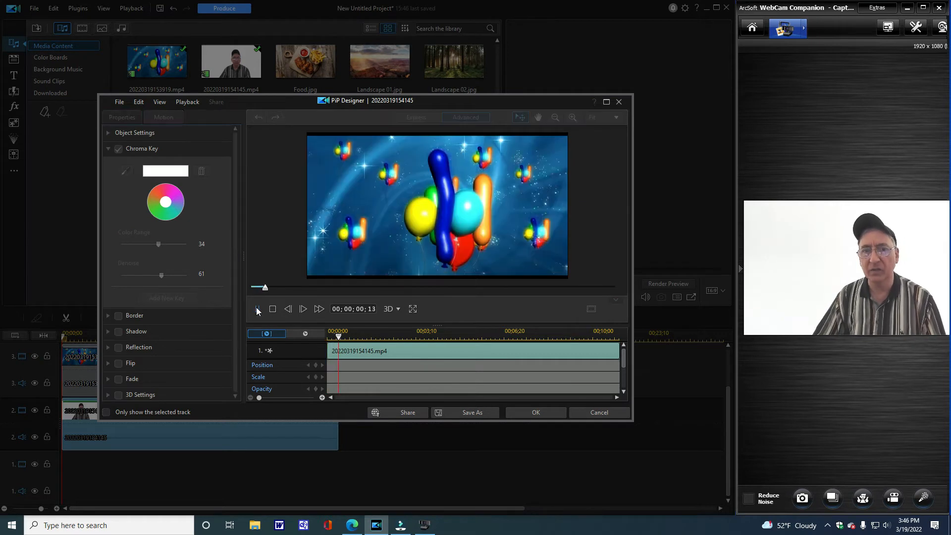
key("space")
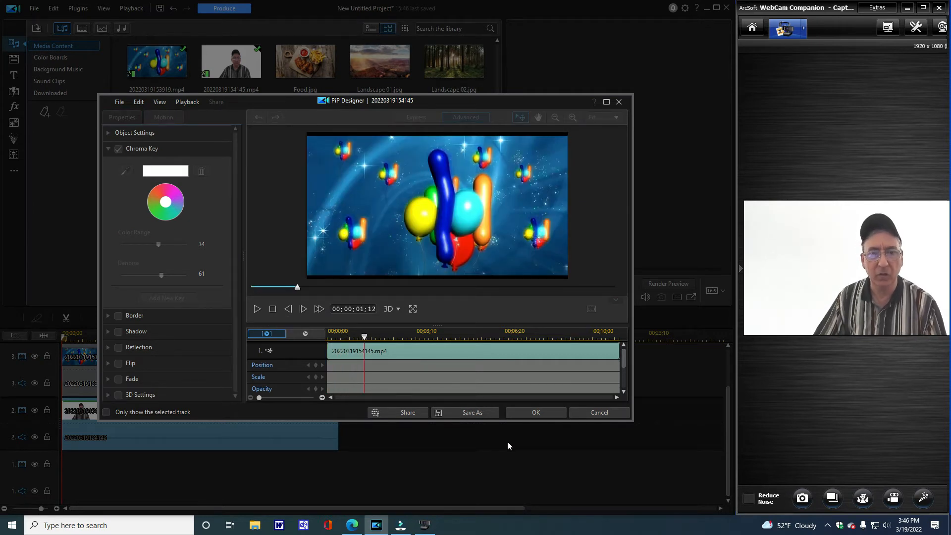
left_click(590, 411)
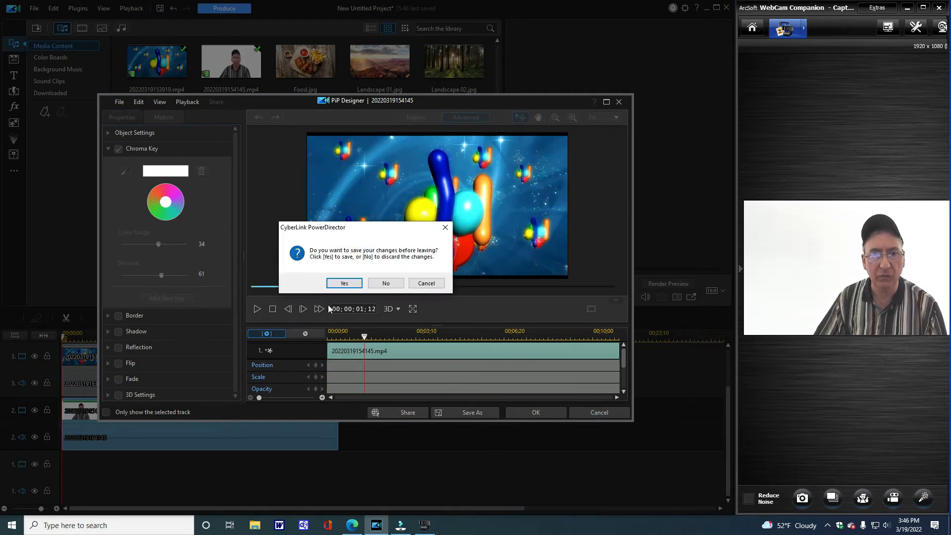
left_click(429, 283)
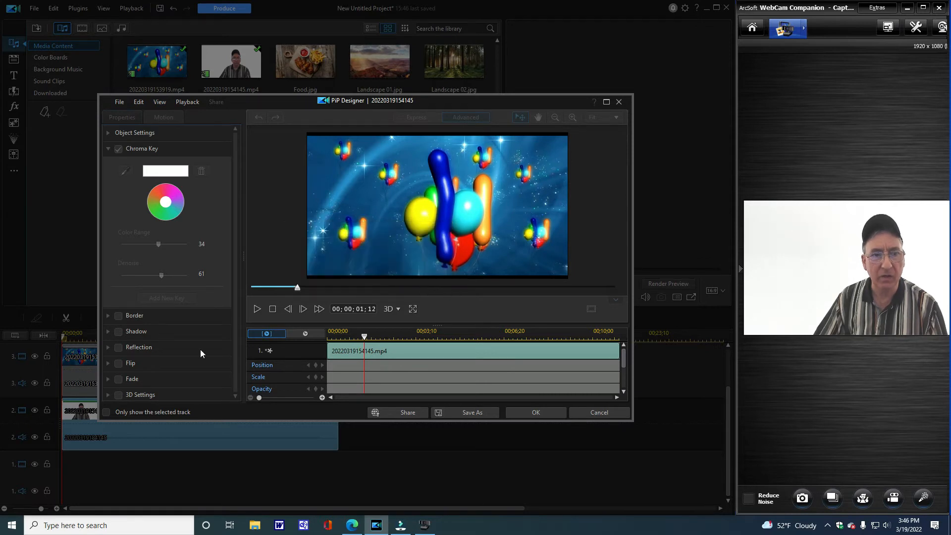
left_click(618, 103)
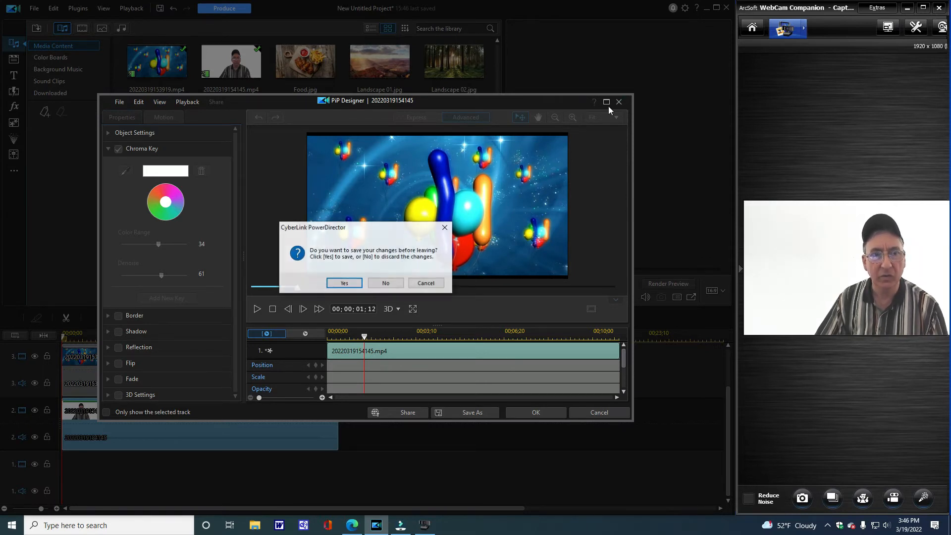
left_click(396, 286)
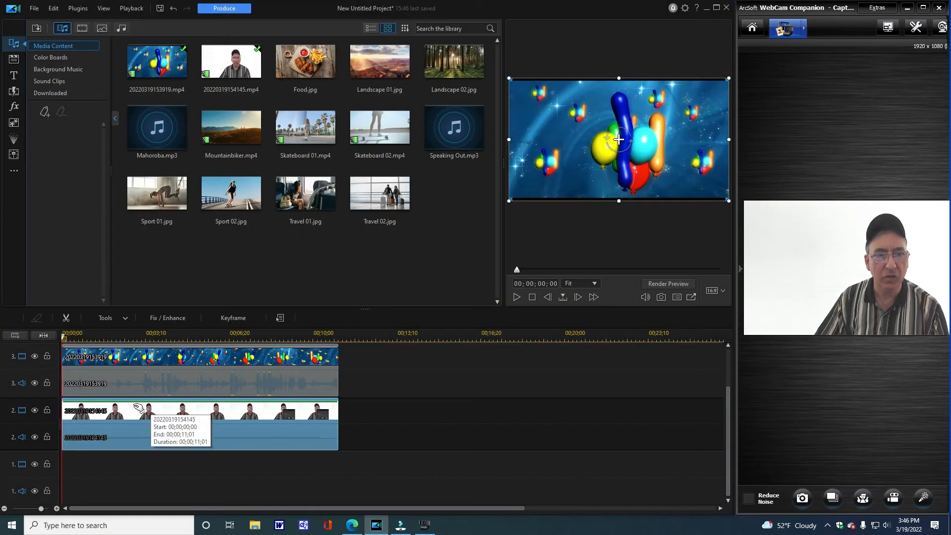
- Reopen the track 2 webcam clip in PiP Designer, enable Chroma Key with the white backdrop sampled as key colour, and apply it
left_click(63, 340)
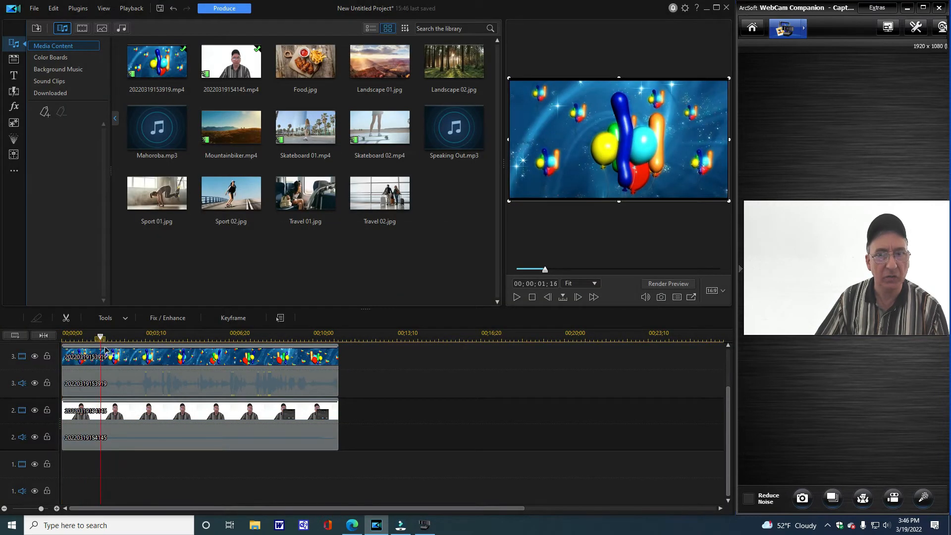
left_click(122, 443)
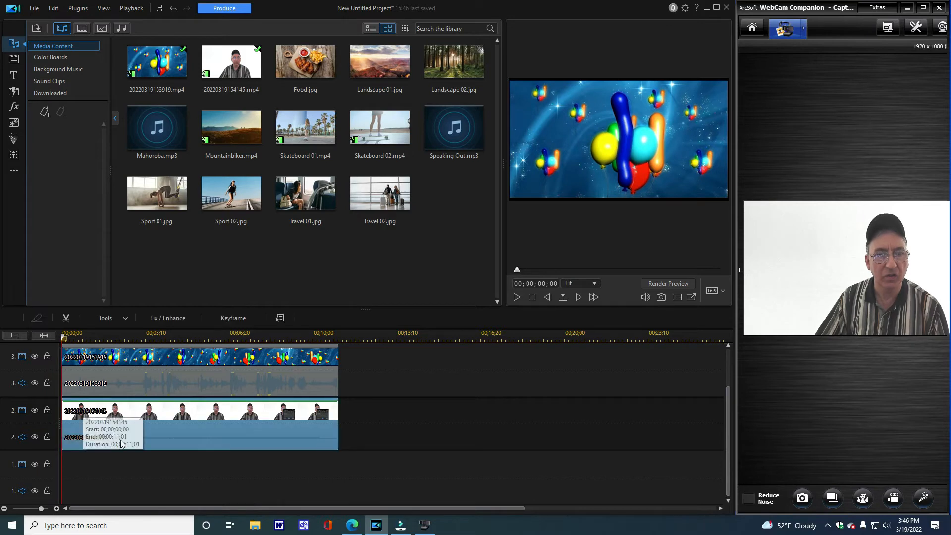
right_click(167, 429)
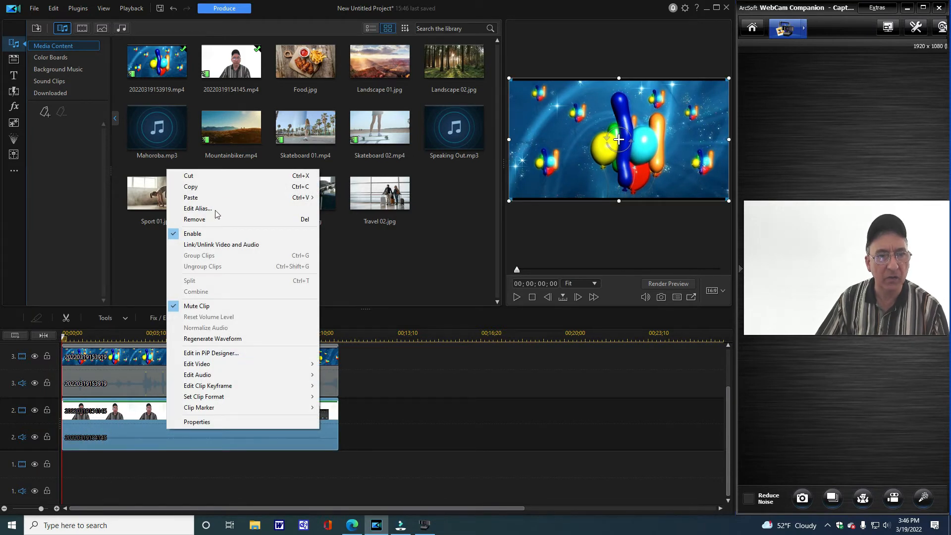
left_click(101, 320)
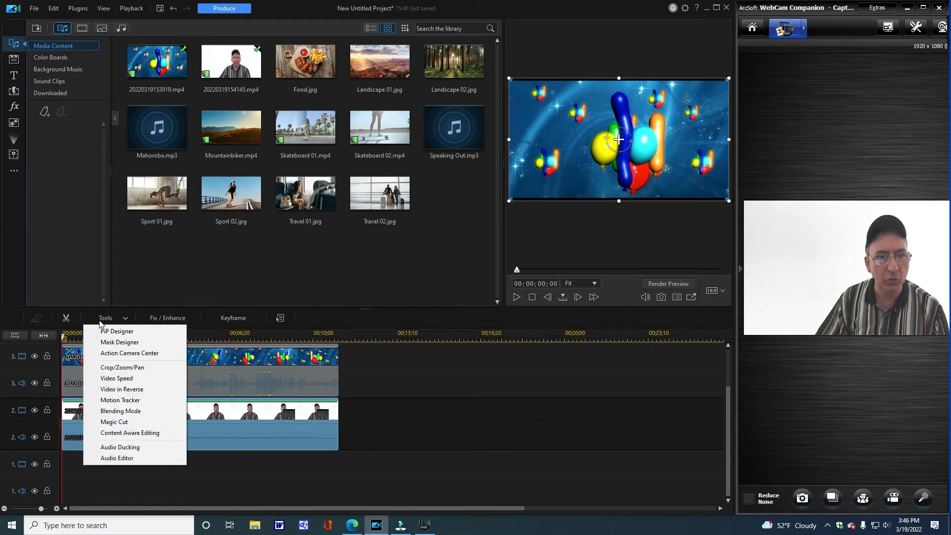
left_click(119, 329)
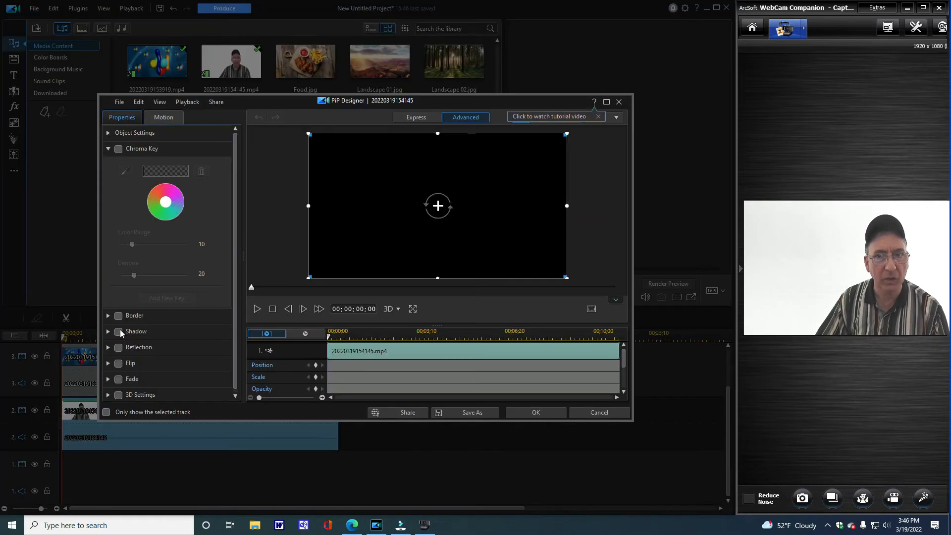
left_click(119, 148)
left_click(126, 172)
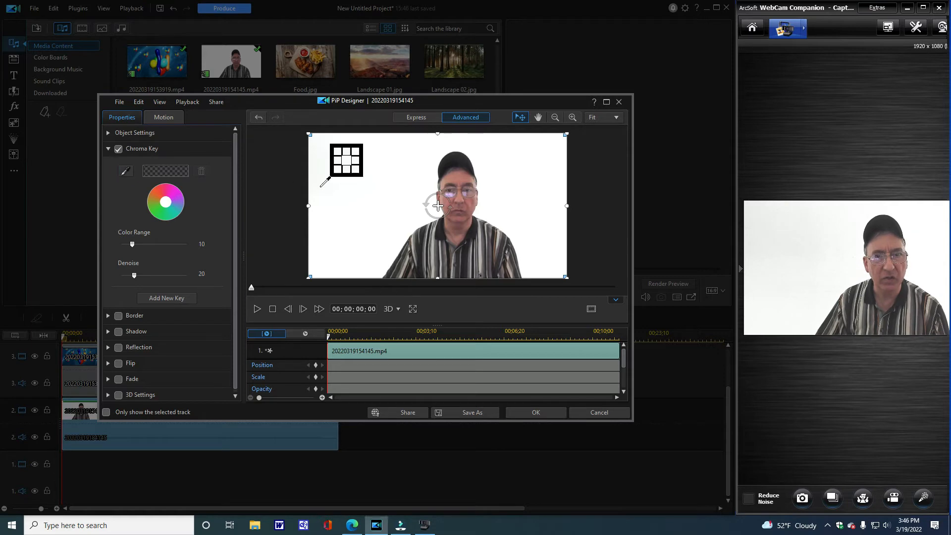
left_click(323, 196)
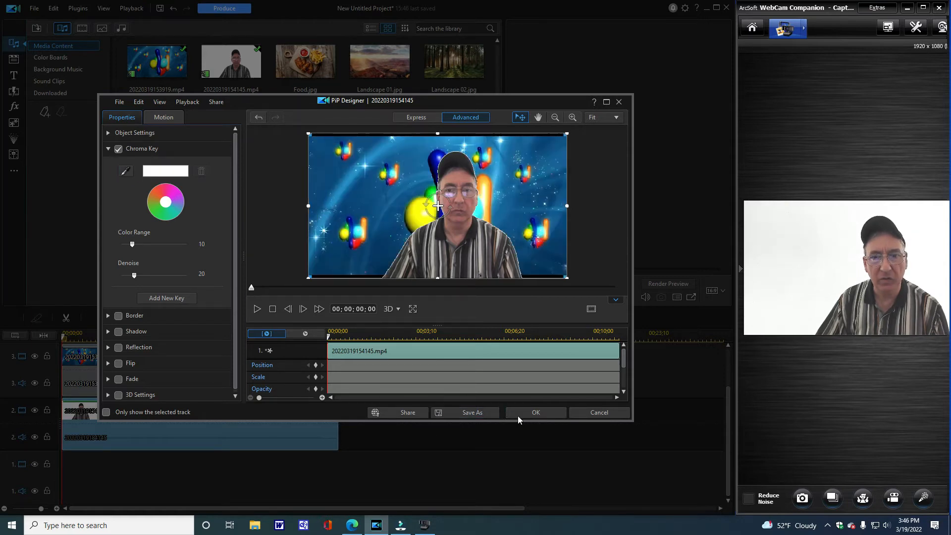
left_click(536, 412)
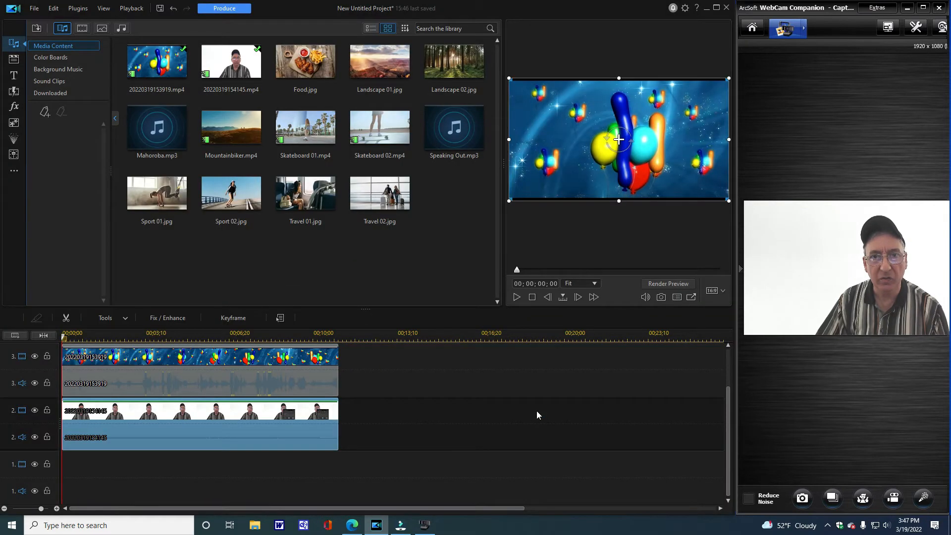
- Preview the timeline and move the balloon background clip from track 3 to track 1, keeping its start at 00;00;00;00
left_click(516, 296)
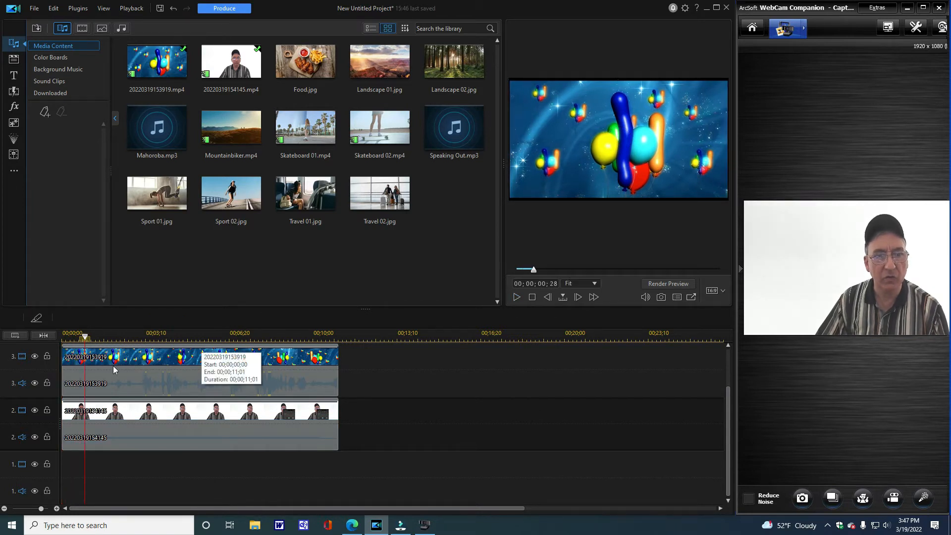
left_click_drag(106, 362, 106, 462)
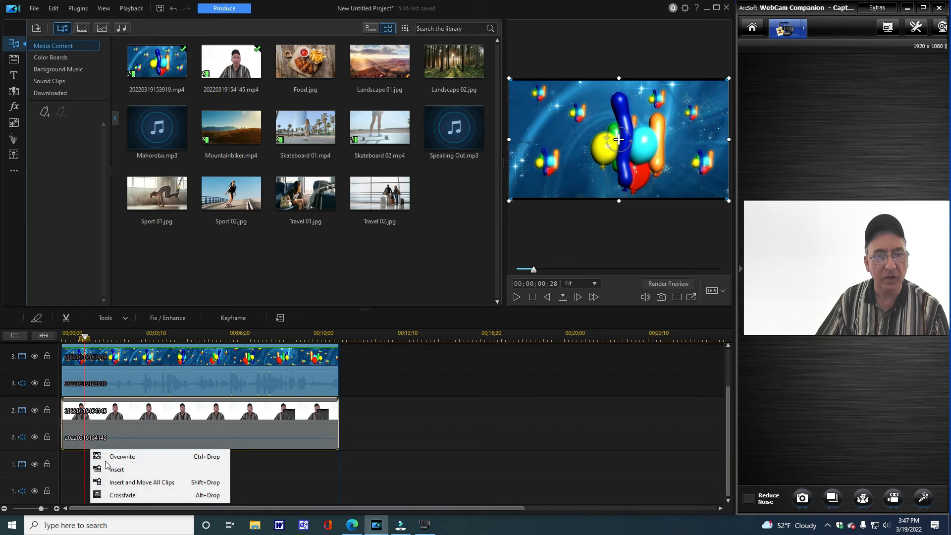
left_click(105, 468)
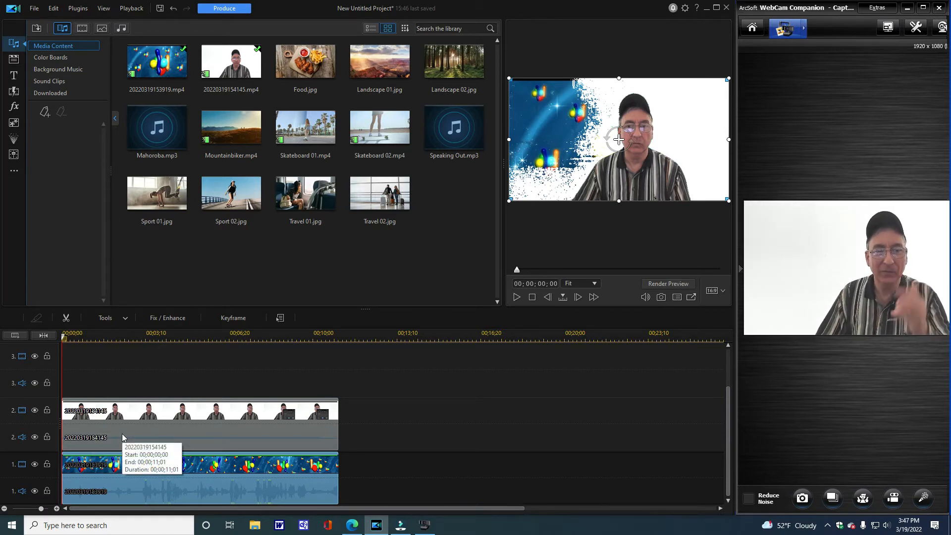
- Check the track 2 webcam clip's chroma key in PiP Designer and close the designer without changes
left_click(125, 437)
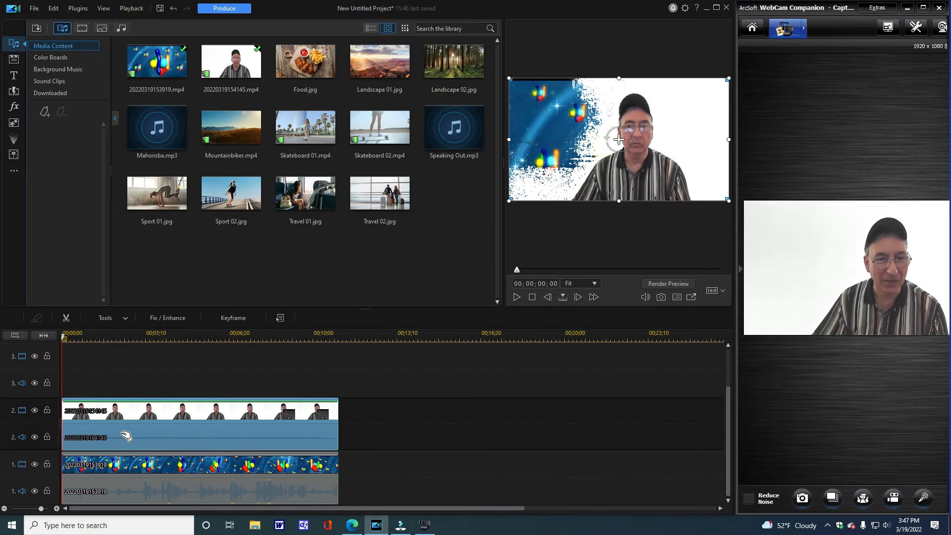
right_click(127, 436)
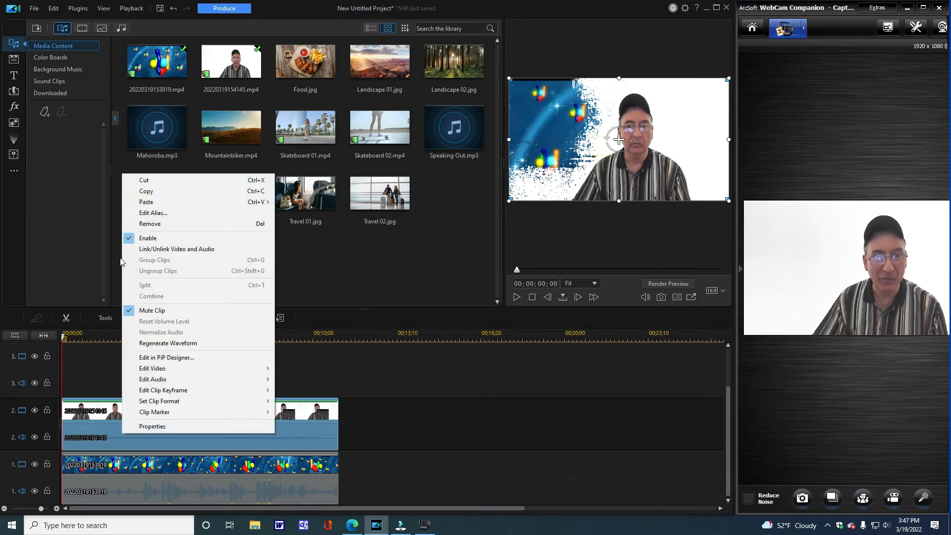
left_click(425, 408)
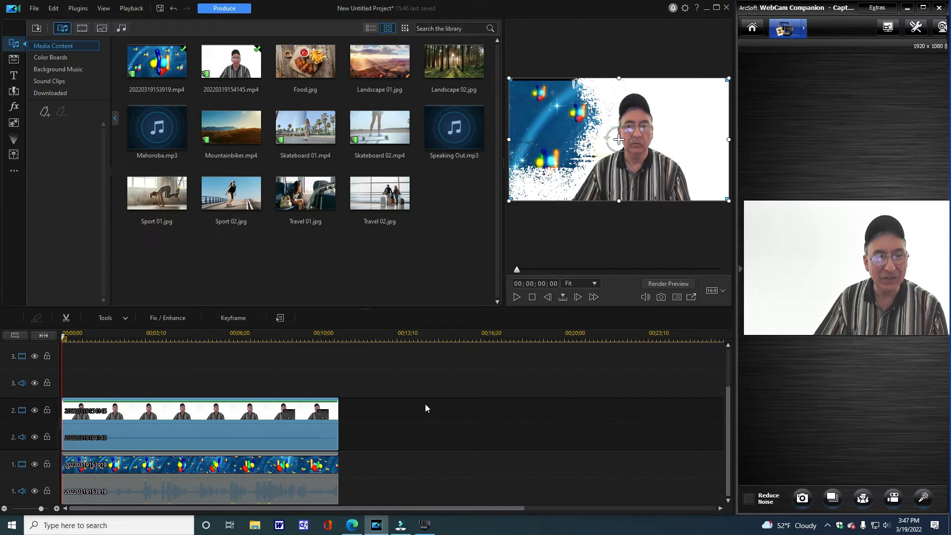
left_click(150, 420)
left_click(105, 318)
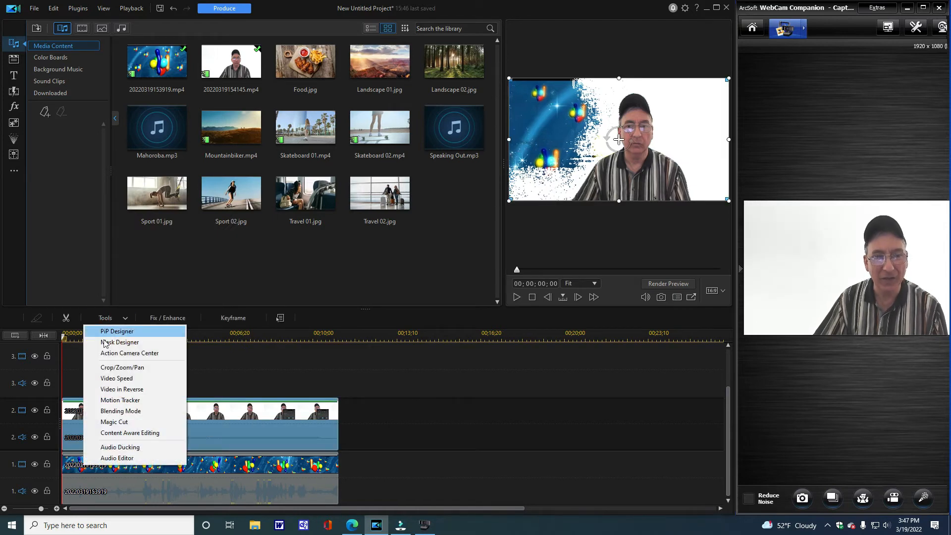
left_click(104, 334)
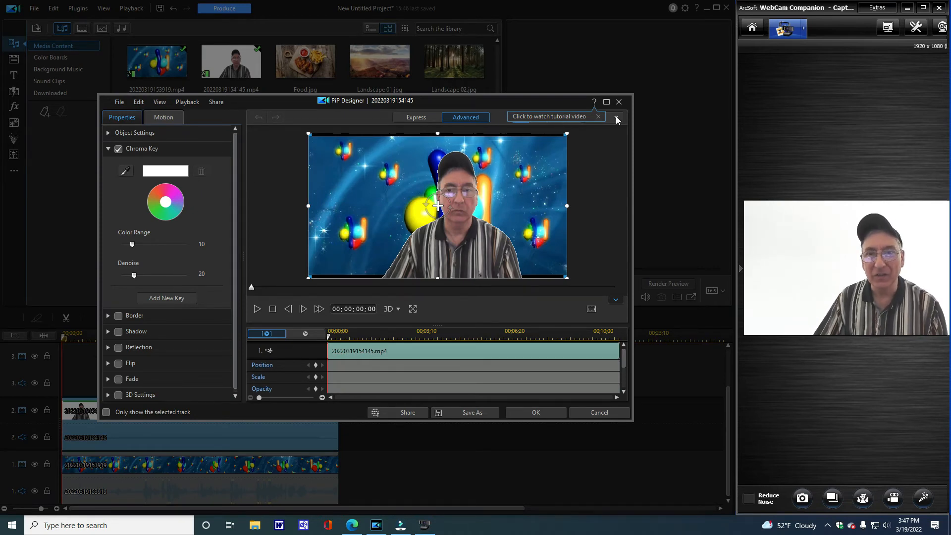
left_click(619, 101)
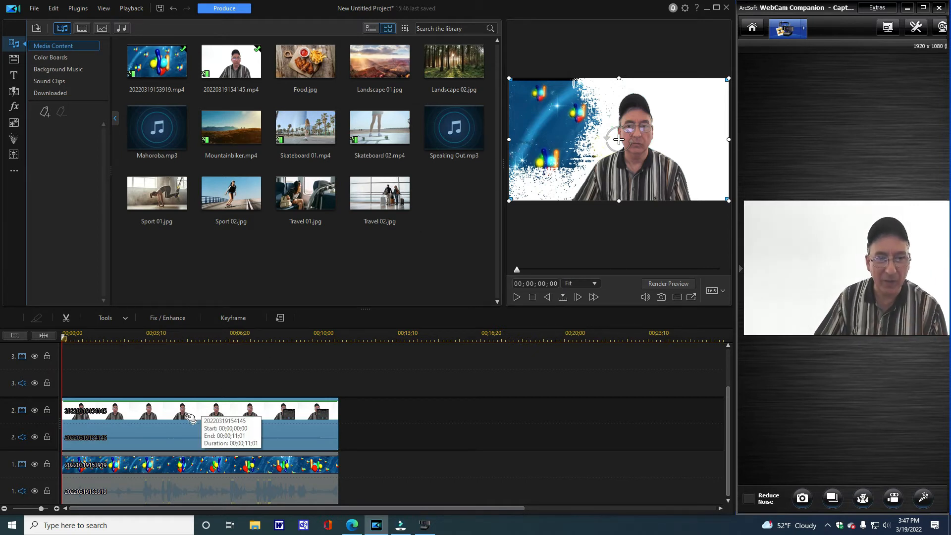
- Open the webcam clip in PiP Designer and set its chroma key Color Range to 42 and Denoise to 70
left_click(110, 318)
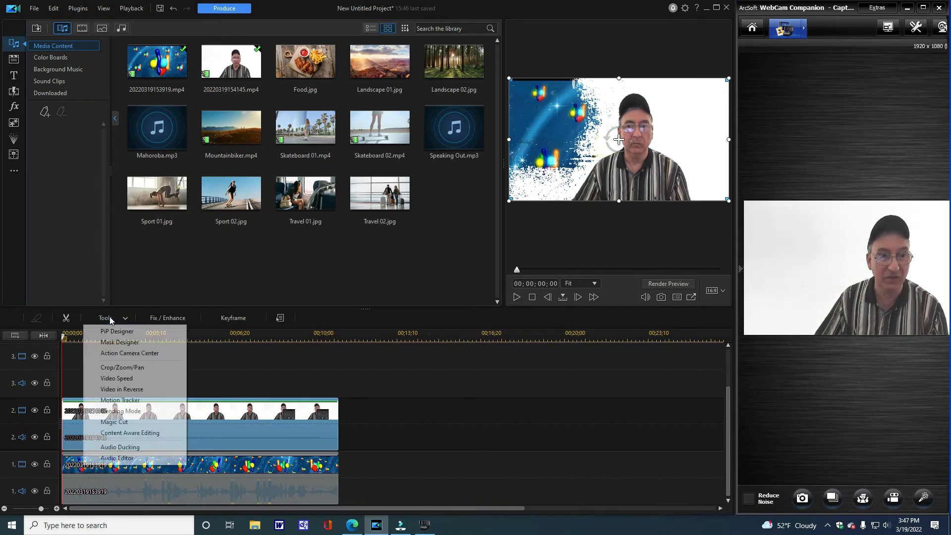
left_click(115, 331)
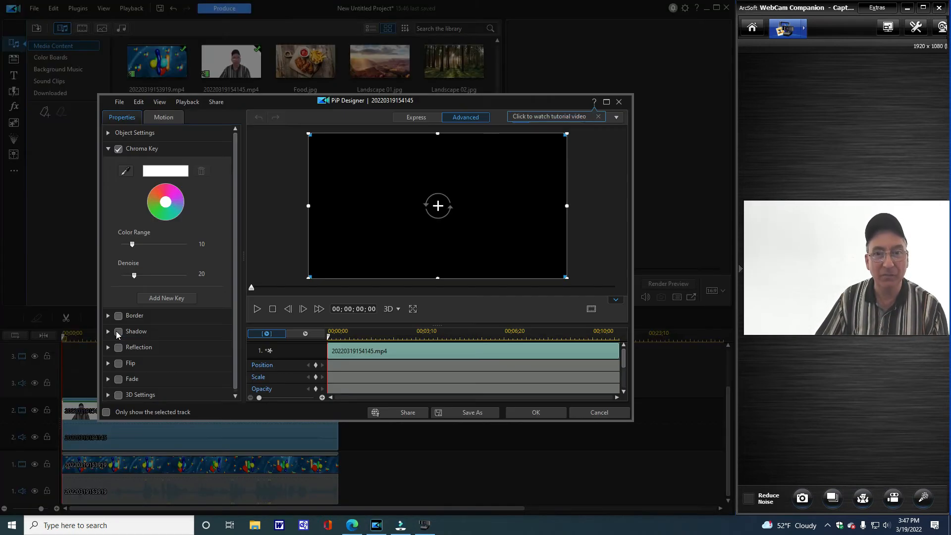
left_click(126, 172)
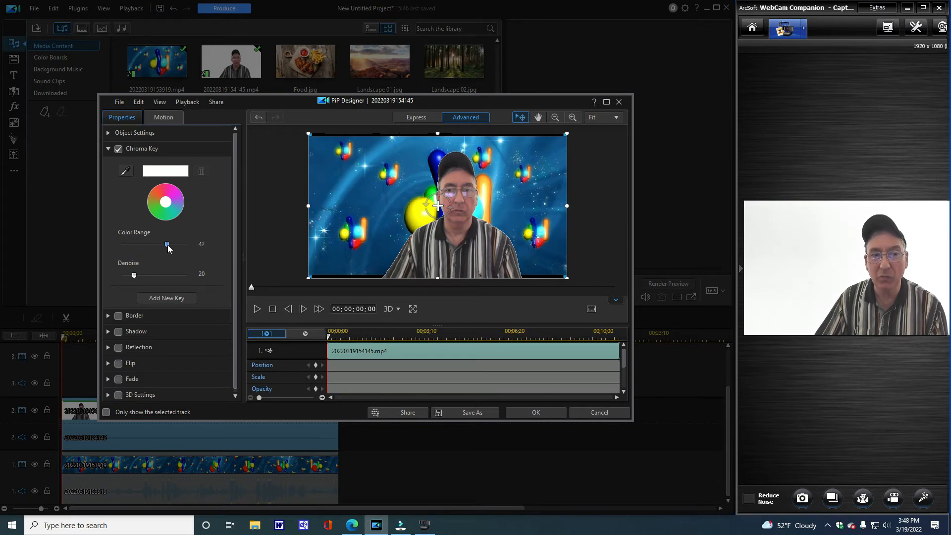
left_click_drag(163, 279, 165, 278)
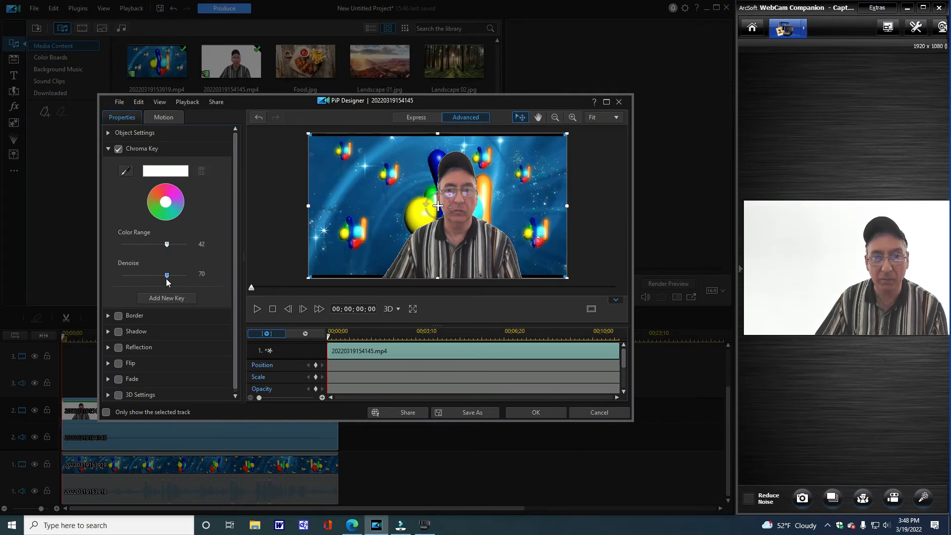
- Play the keyed clip to 00;00;07;29, go back to 00;00;05;06 and apply the chroma key settings
left_click(257, 310)
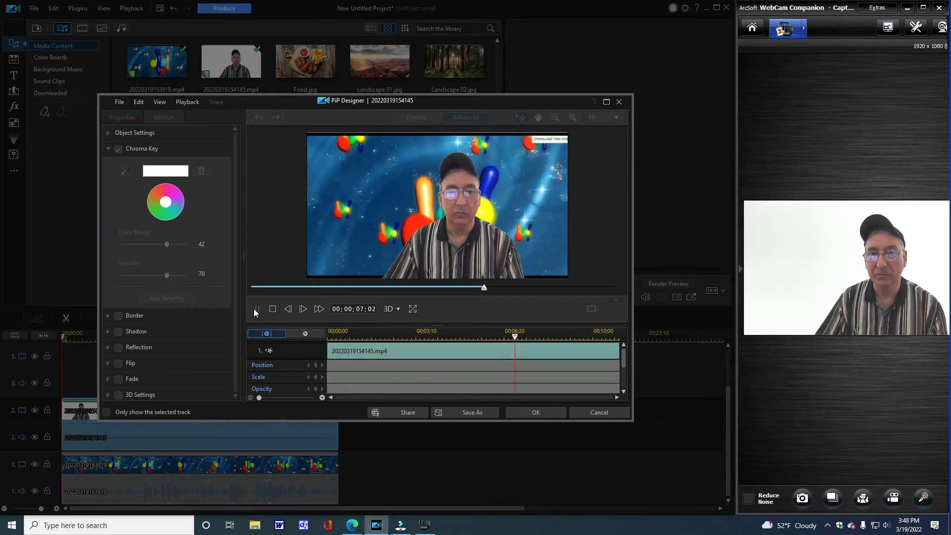
left_click(256, 309)
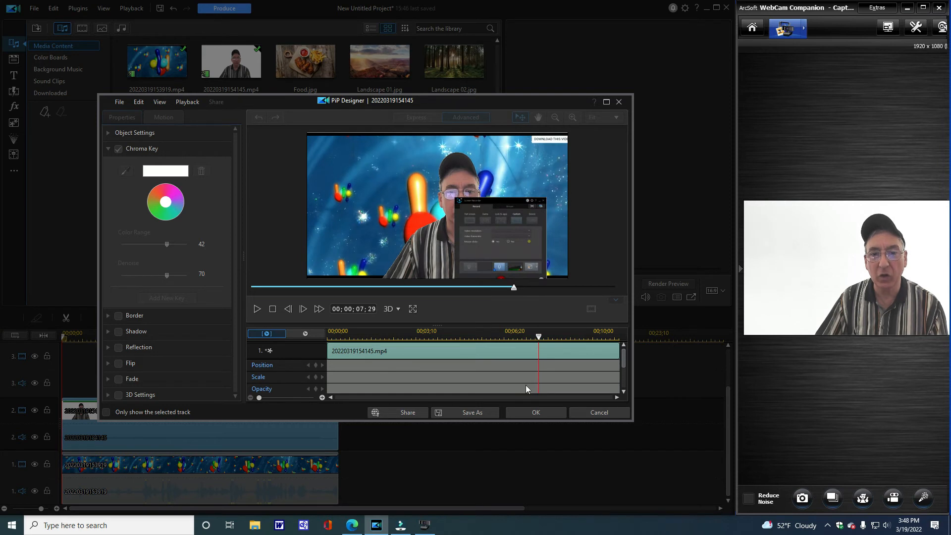
left_click_drag(515, 291, 423, 288)
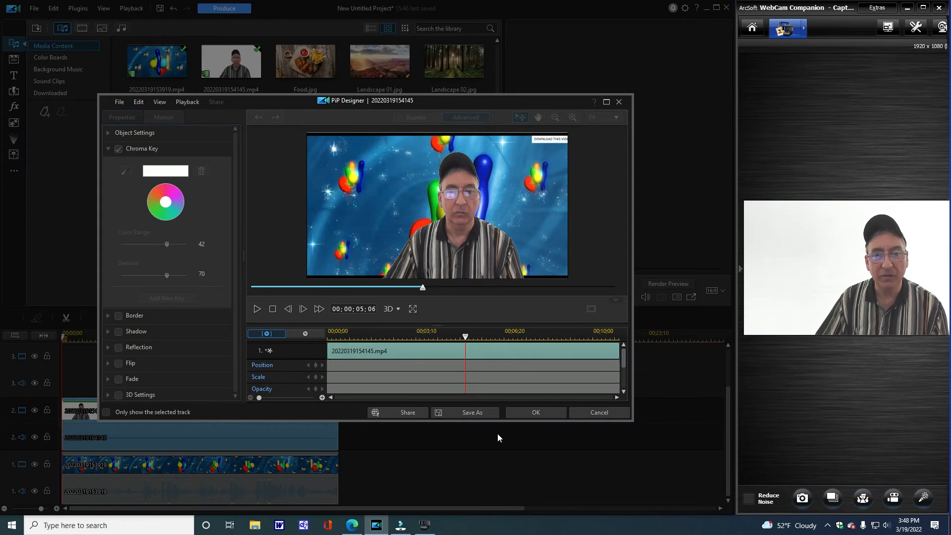
left_click(551, 413)
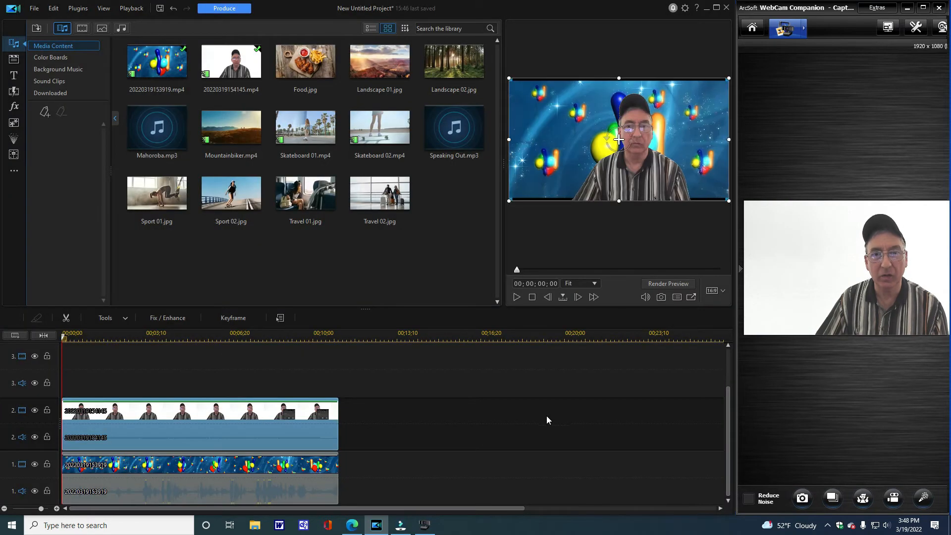
- Open the track 2 webcam clip in PiP Designer once more at its Chroma Key settings
right_click(159, 416)
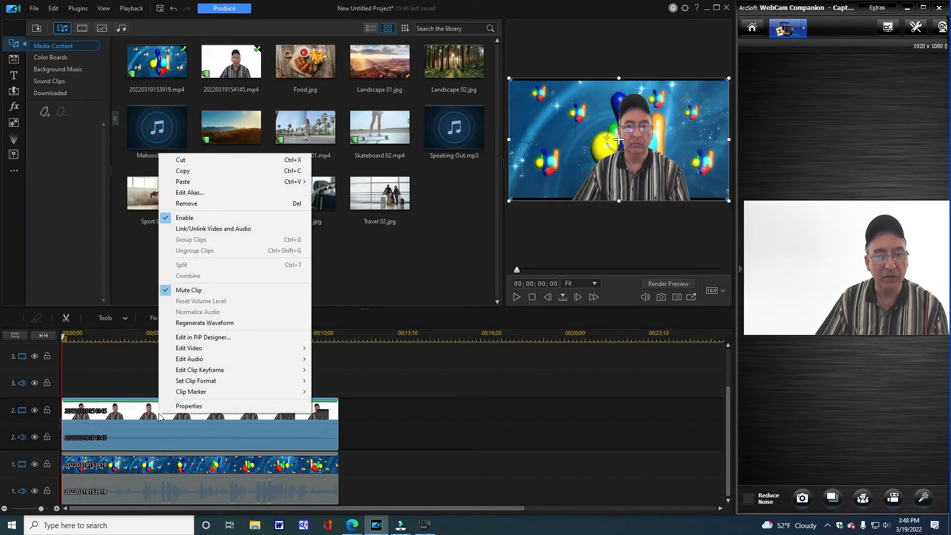
left_click(456, 387)
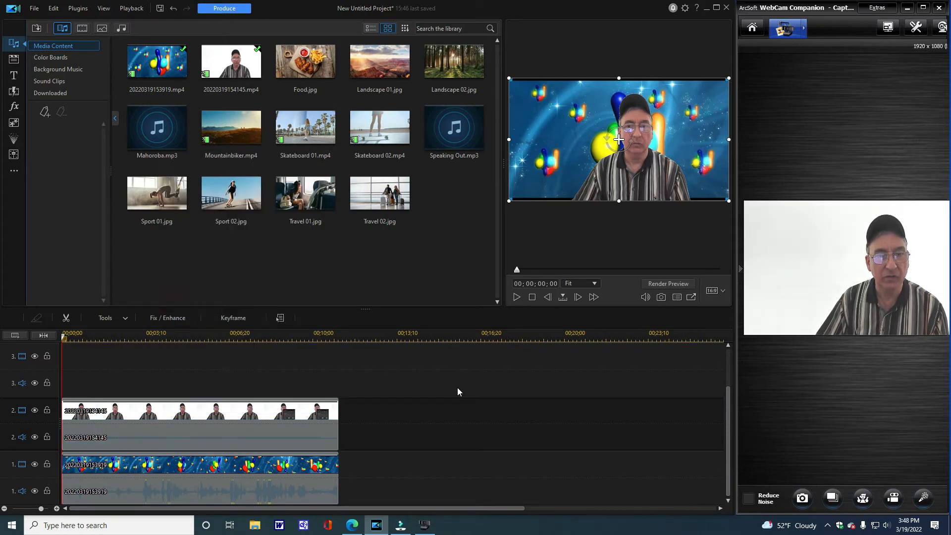
left_click(154, 421)
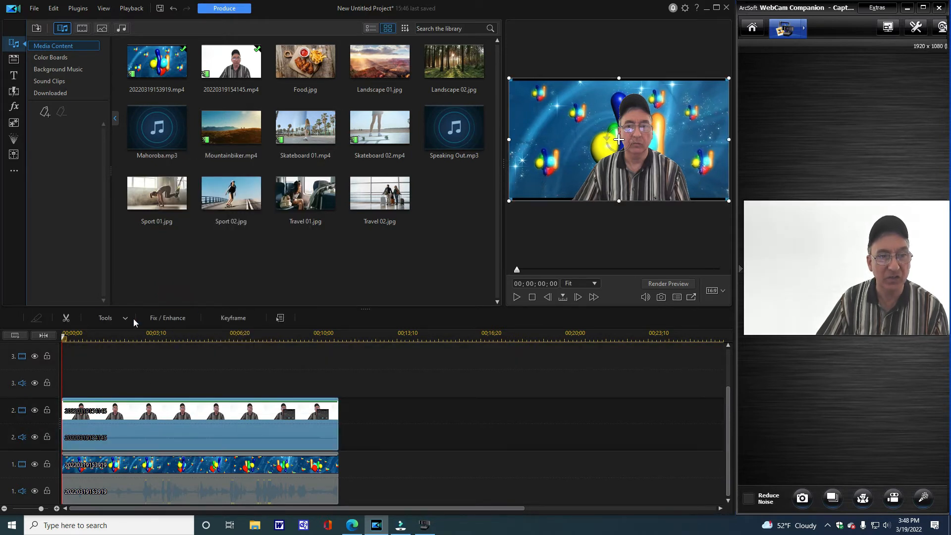
left_click(111, 319)
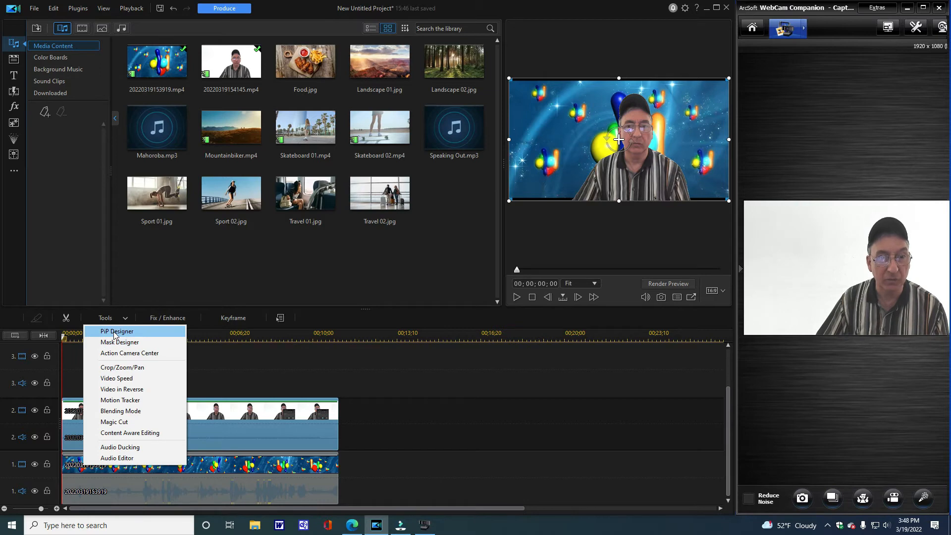
left_click(114, 333)
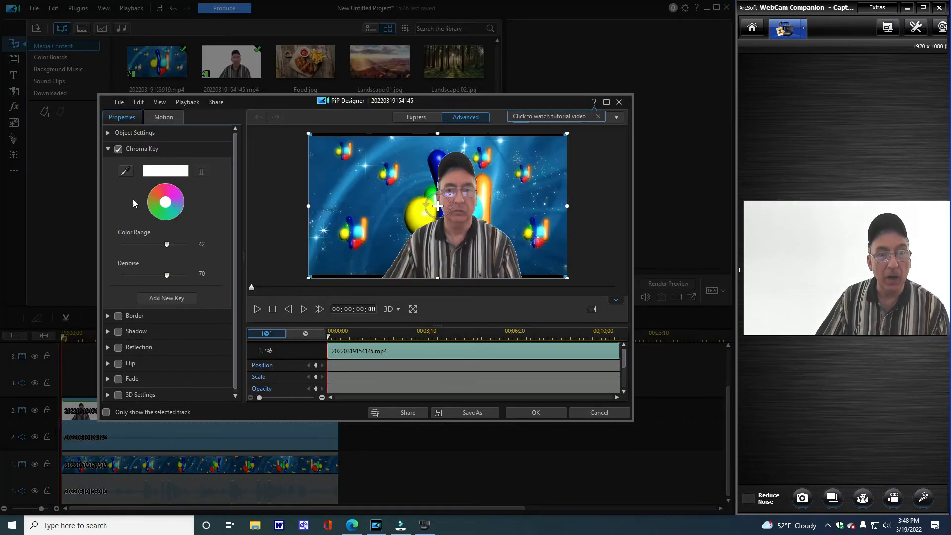
- Lower the webcam clip's chroma key Color Range to 1 and set Denoise to 63
left_click_drag(167, 245, 123, 243)
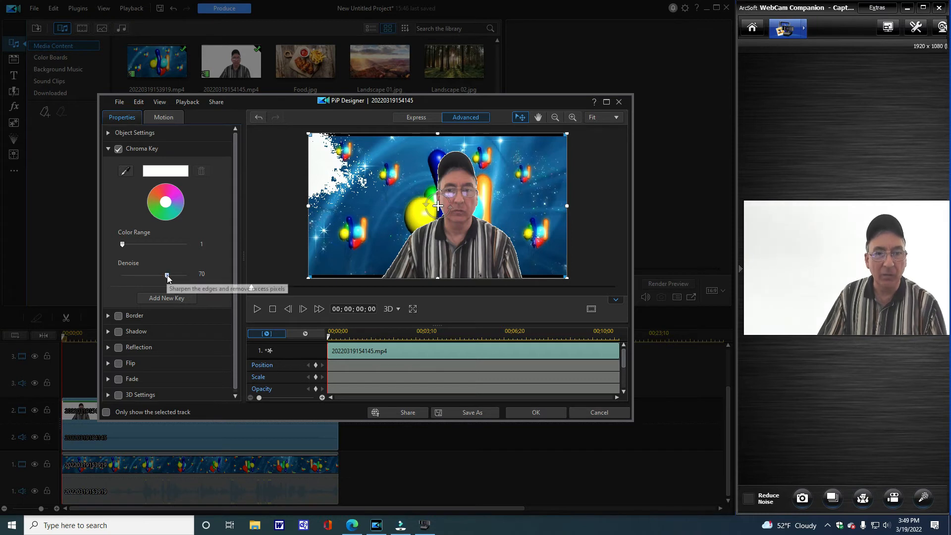
left_click_drag(167, 276, 163, 279)
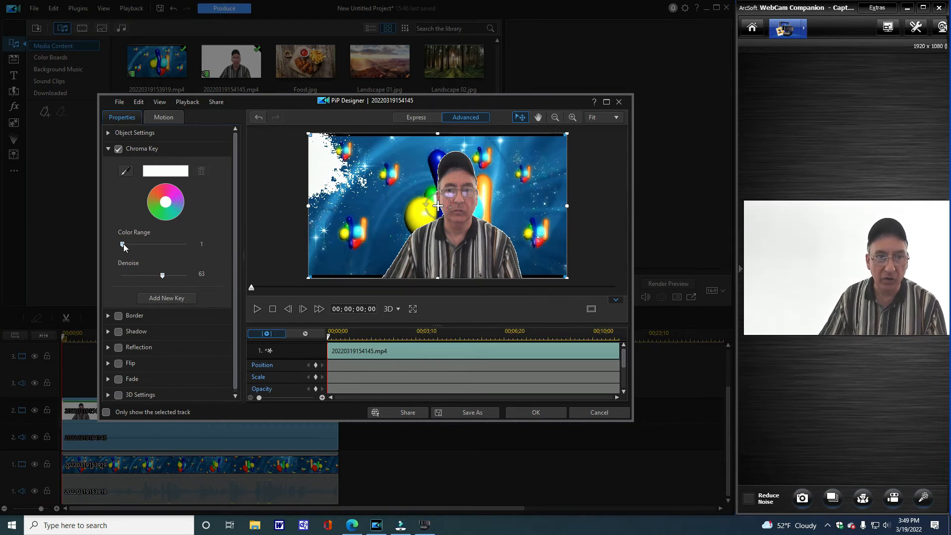
- Try chroma key Color Range values of 54, 60, 20, 60 and 2 to compare their effect on the webcam clip
left_click_drag(124, 244, 200, 239)
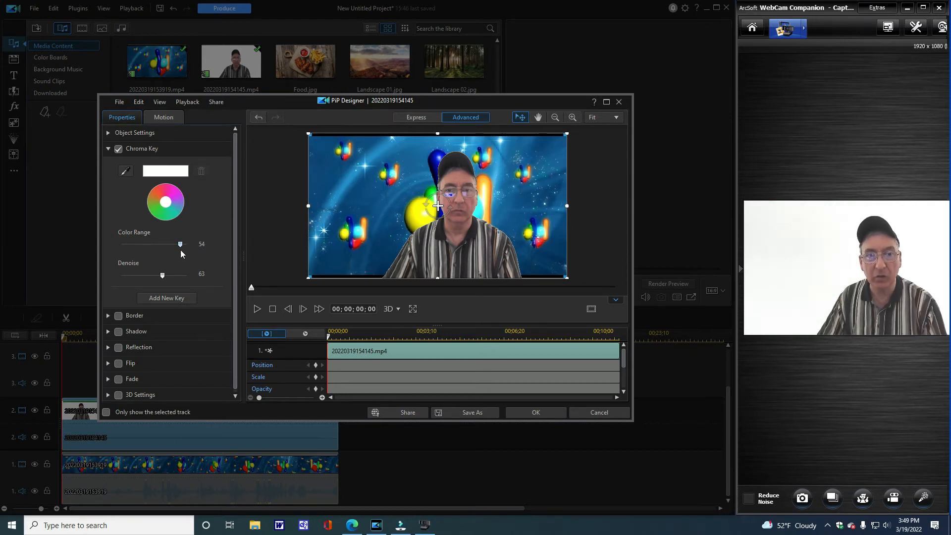
mouse_move(182, 244)
left_mouse_down()
mouse_move(140, 243)
mouse_move(185, 244)
left_mouse_up()
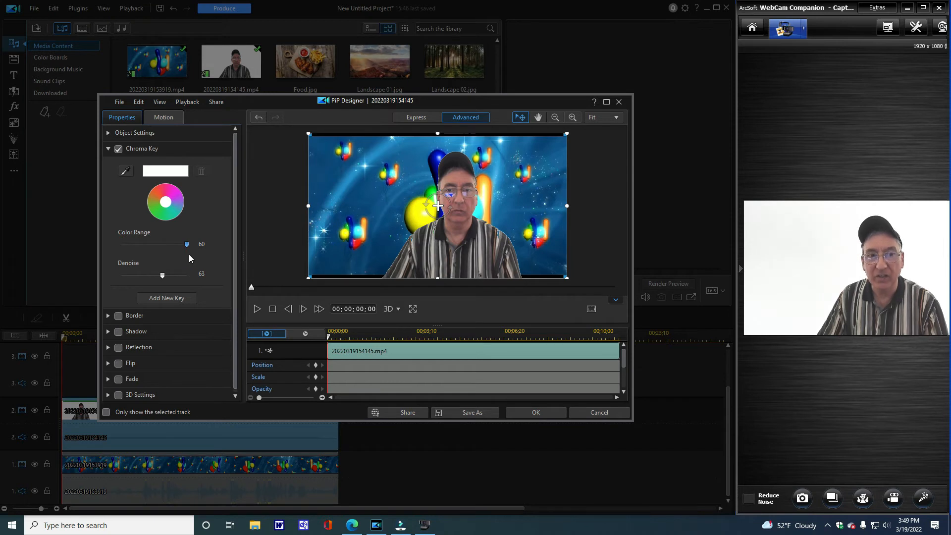
left_click_drag(177, 242, 147, 234)
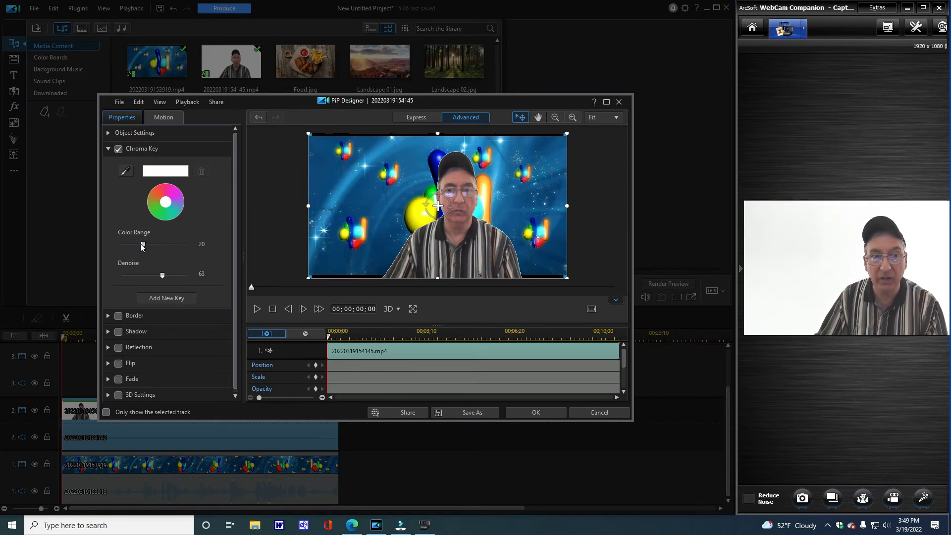
left_click_drag(143, 248, 214, 252)
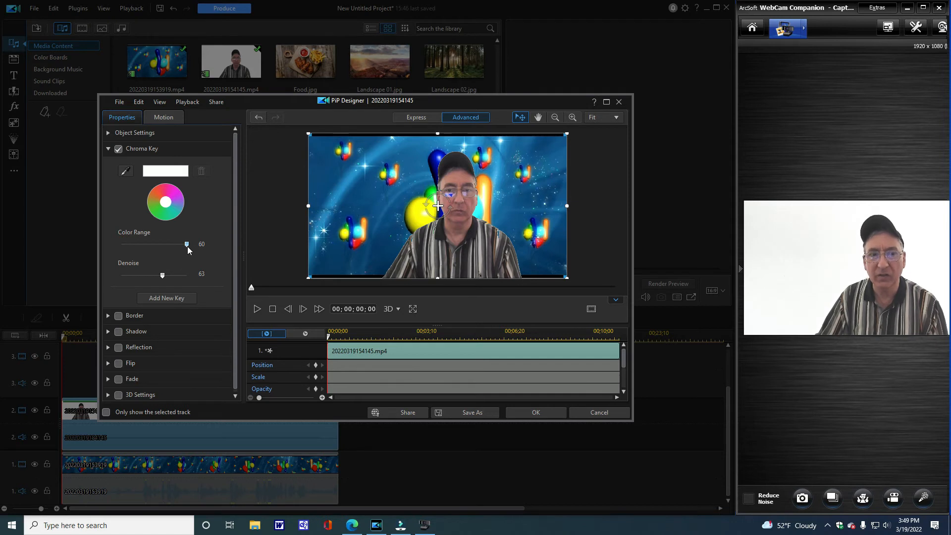
left_click_drag(185, 244, 123, 236)
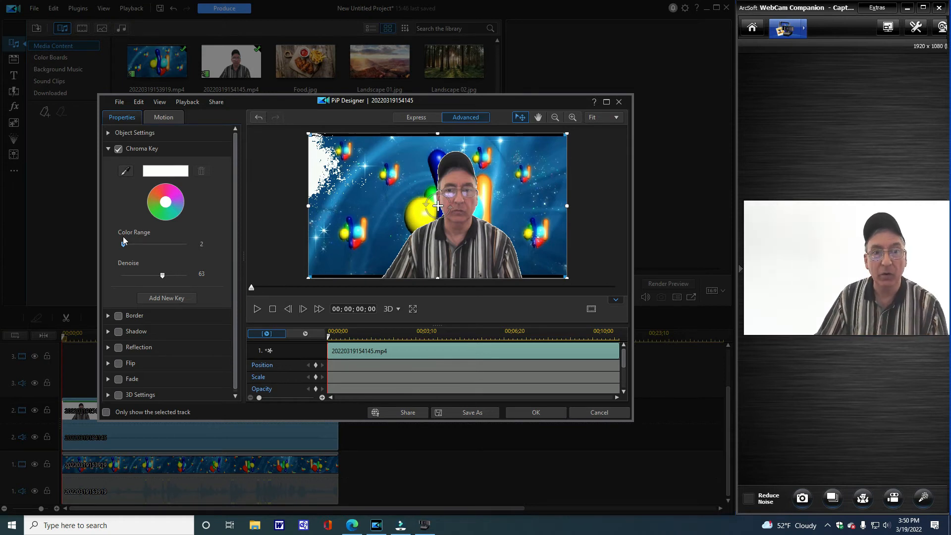
- Set the chroma key Color Range to 24, preview the keyed clip and apply the settings
left_click_drag(123, 242, 150, 246)
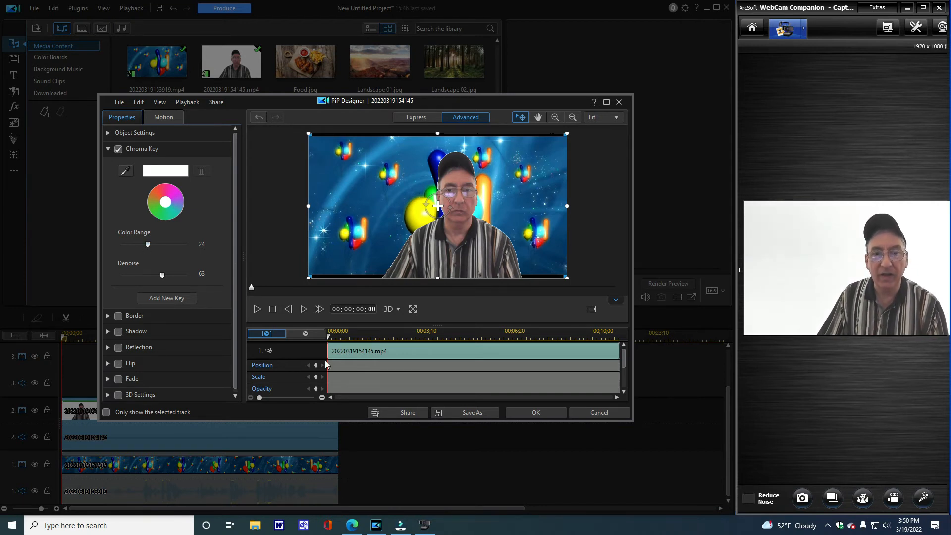
left_click(257, 309)
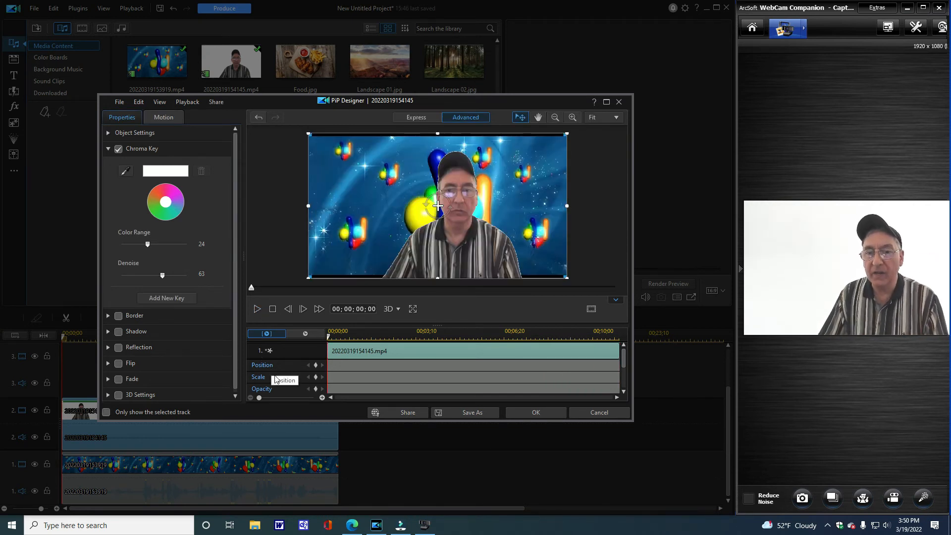
left_click(538, 413)
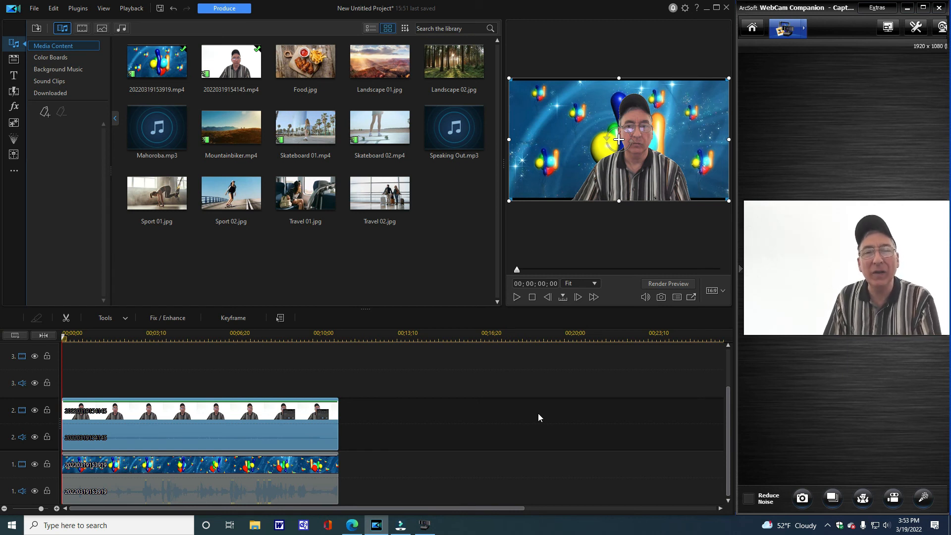
- Switch to WebCam Companion and maximize its capture window
left_click(922, 8)
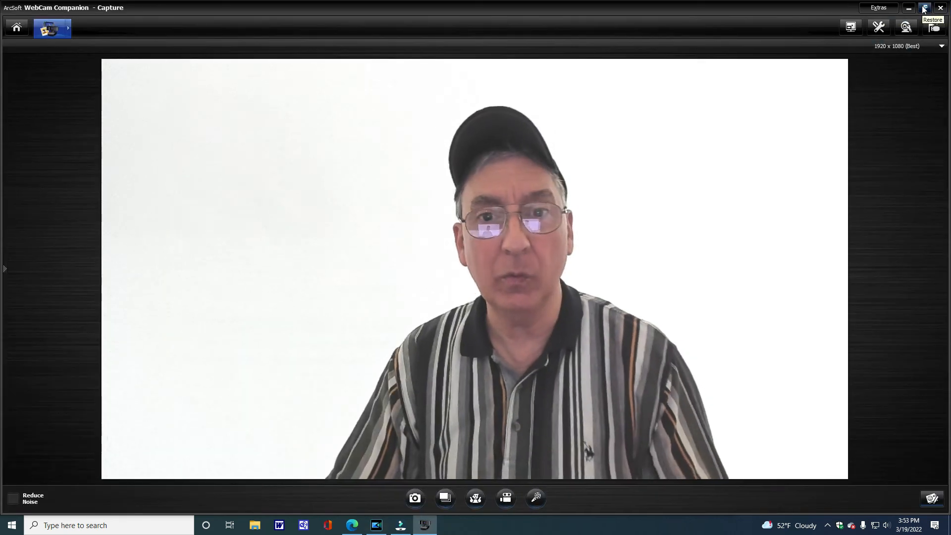